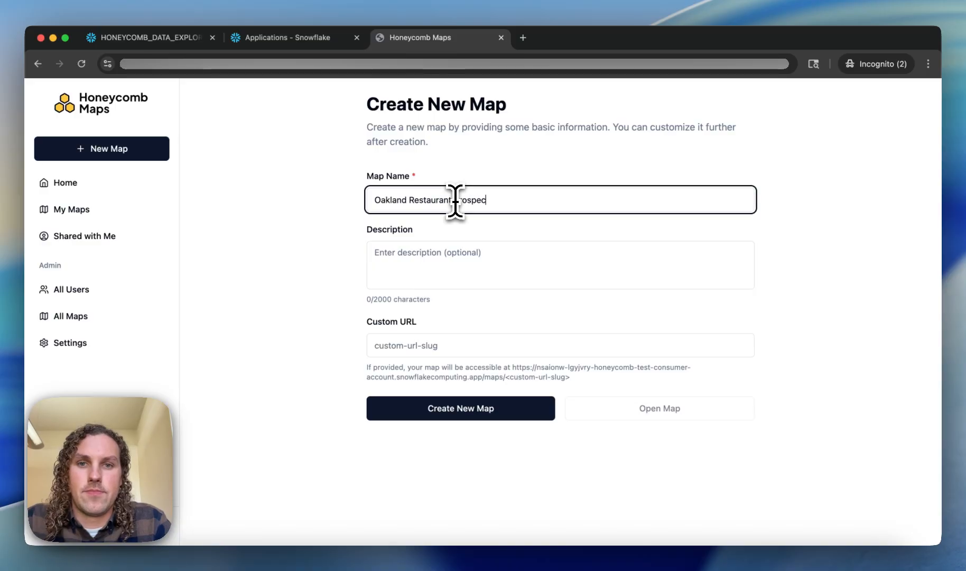
Step: Create the new map named Oakland Restaurant Prospects and open it
{"action": "left_click", "coordinate": [507, 416]}
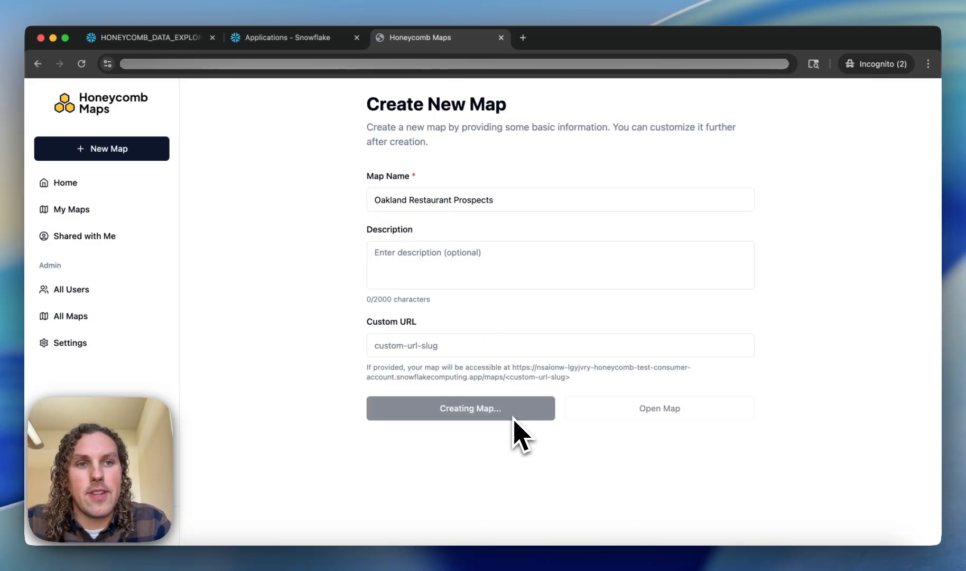
{"action": "left_click", "coordinate": [661, 408]}
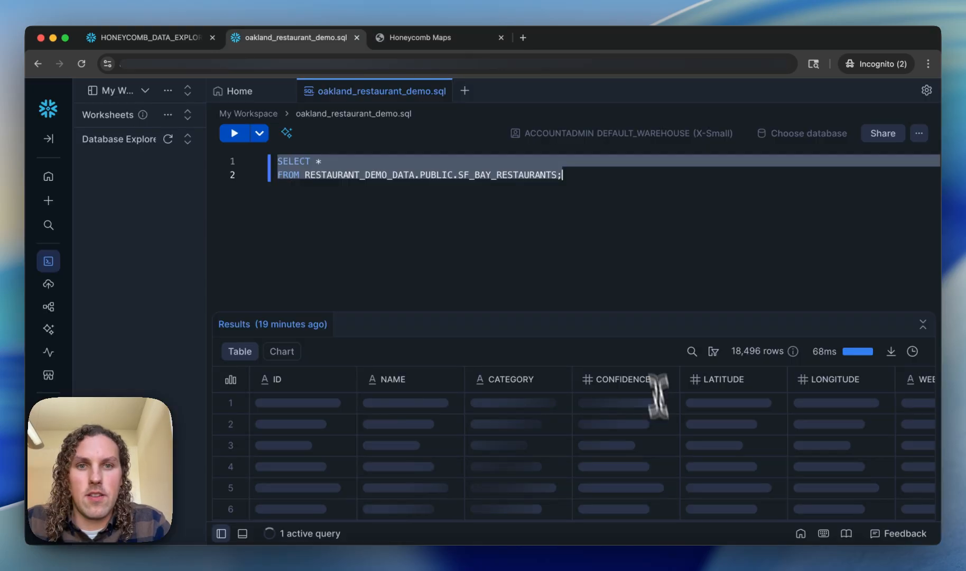
Step: Switch to the Snowflake worksheet, run the SELECT * query on RESTAURANT_DEMO_DATA.PUBLIC.SF_BAY_RESTAURANTS and review the result columns through IS_ON_PLATFORM
{"action": "key", "text": "super+Return"}
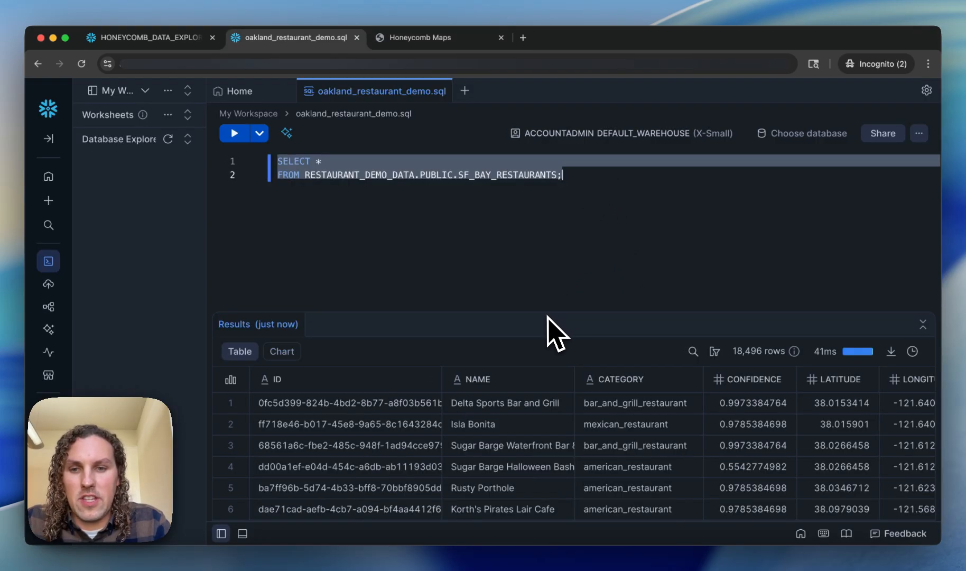
{"action": "scroll", "coordinate": [529, 449], "scroll_direction": "right", "scroll_amount": 3}
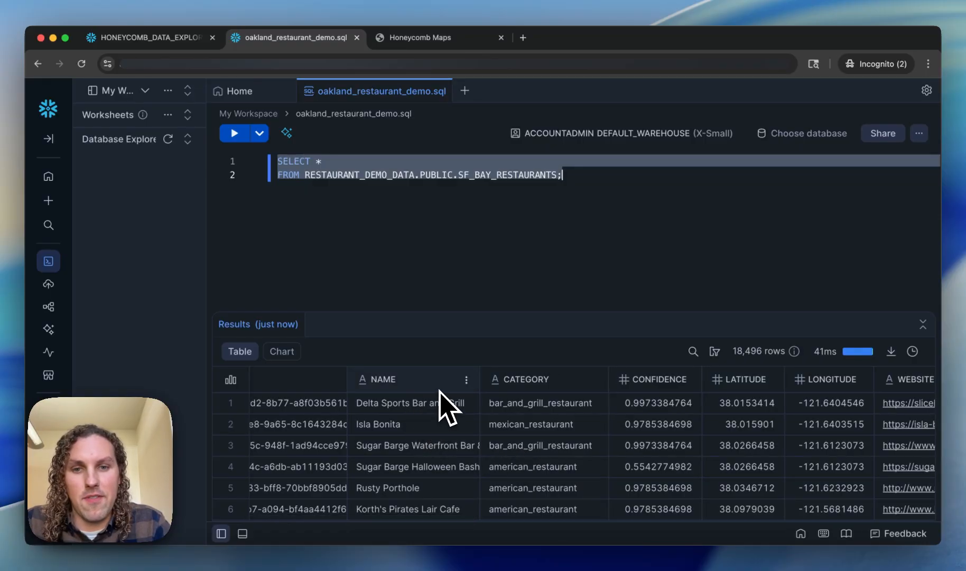
{"action": "scroll", "coordinate": [512, 388], "scroll_direction": "right", "scroll_amount": 15}
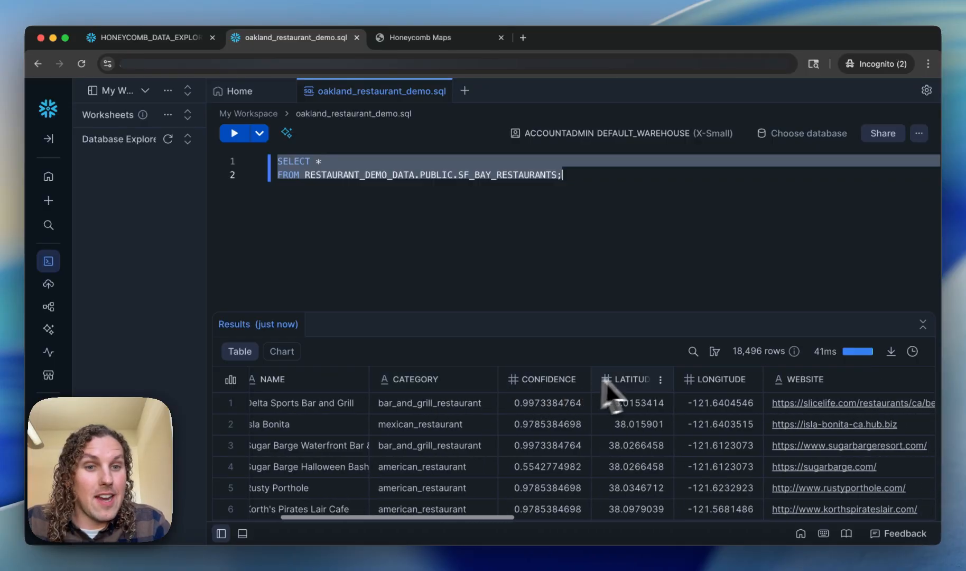
{"action": "scroll", "coordinate": [711, 380], "scroll_direction": "right", "scroll_amount": 10}
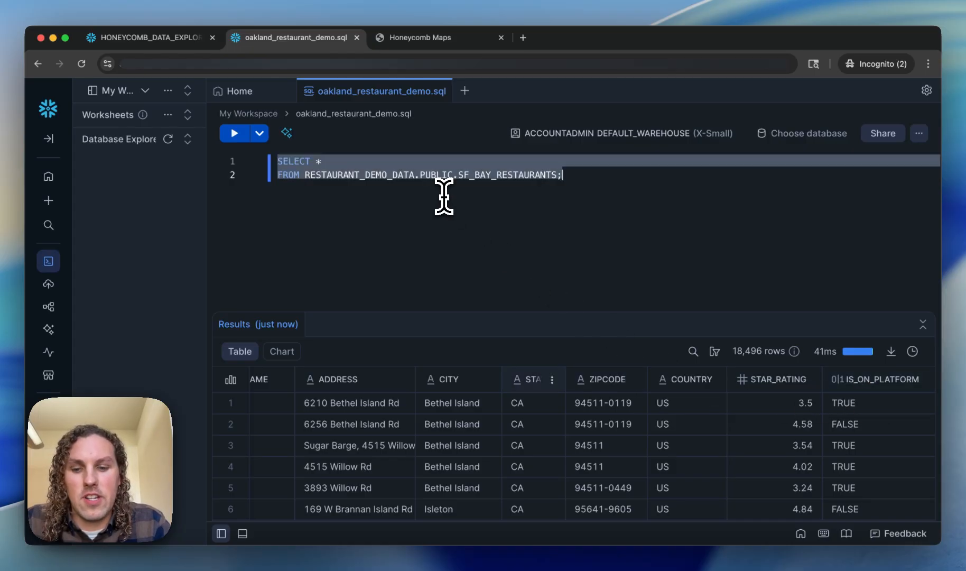
Step: Return to the Honeycomb map, enter map editing and add a Snowflake query data source
{"action": "left_click", "coordinate": [465, 38]}
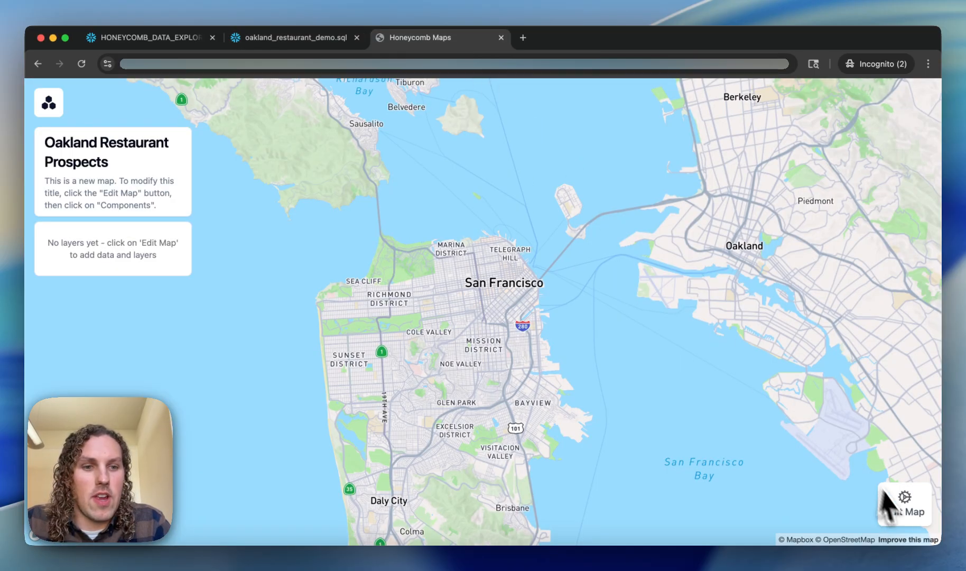
{"action": "left_click", "coordinate": [770, 505]}
{"action": "left_click", "coordinate": [856, 237]}
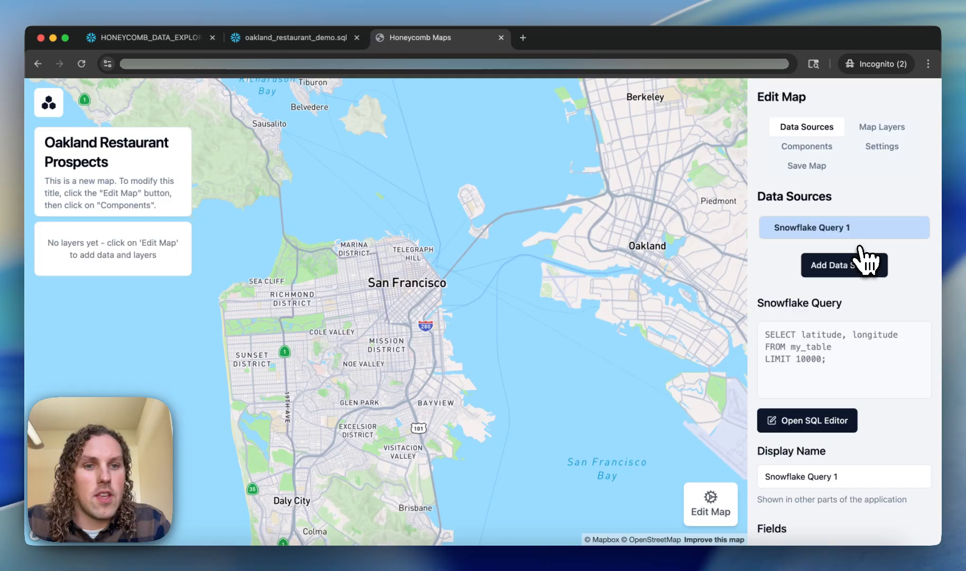
Step: Enter SELECT * FROM RESTAURANT_DEMO_DATA.PUBLIC.SF_BAY_RESTAURANTS; as the data source's SQL query, run it and save it
{"action": "left_click", "coordinate": [810, 423]}
{"action": "left_click", "coordinate": [190, 263]}
{"action": "key", "text": "super+a"}
{"action": "type", "text": "SELECT * FROM RESTAURANT_DEMO_DATA.PUBLIC.SF_BAY_RESTAURANTS;"}
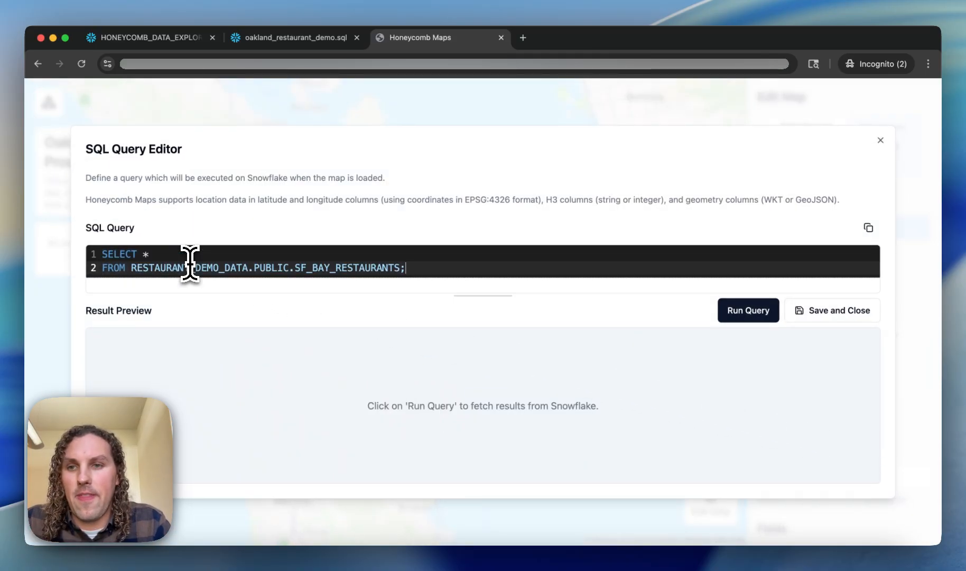
{"action": "key", "text": "super+Return"}
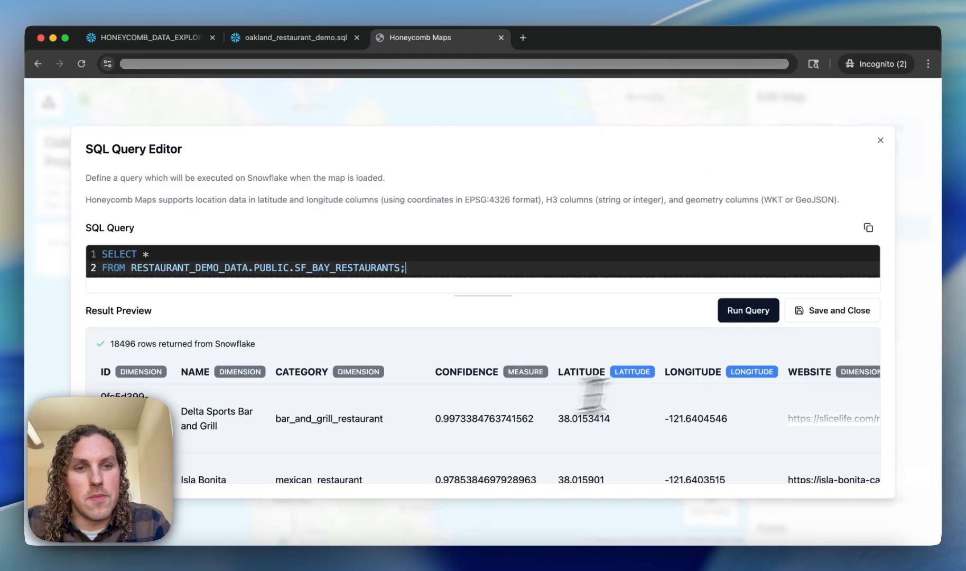
{"action": "left_click", "coordinate": [849, 313]}
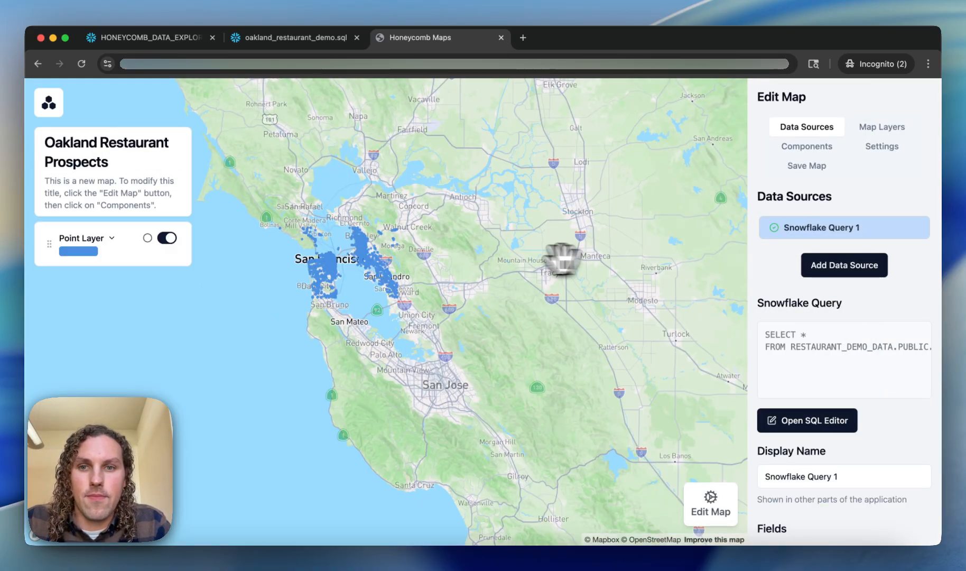
Step: Rename the point layer as Restaurant Locations
{"action": "scroll", "coordinate": [360, 247], "scroll_direction": "up", "scroll_amount": 5}
{"action": "scroll", "coordinate": [363, 246], "scroll_direction": "up", "scroll_amount": 5}
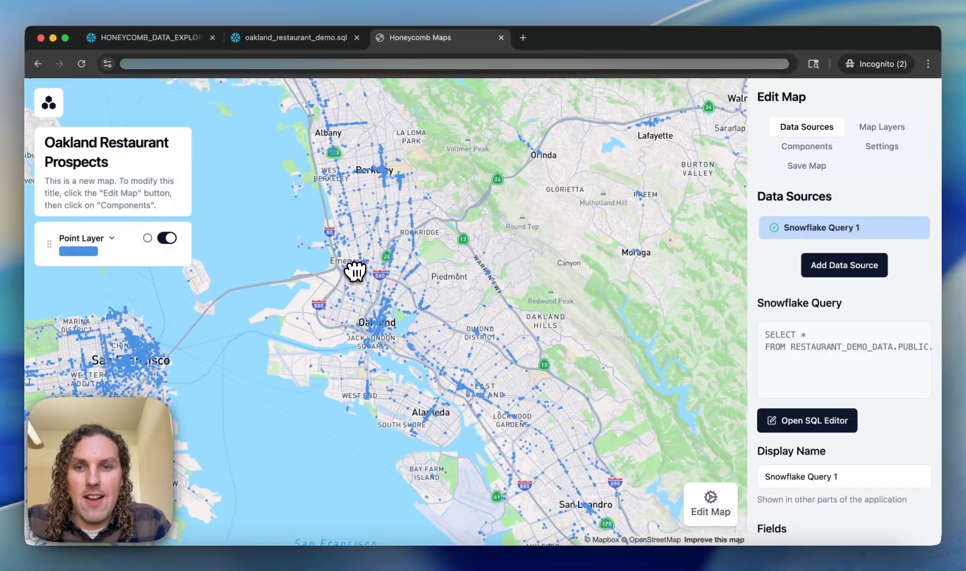
{"action": "left_click_drag", "start_coordinate": [374, 250], "coordinate": [387, 233]}
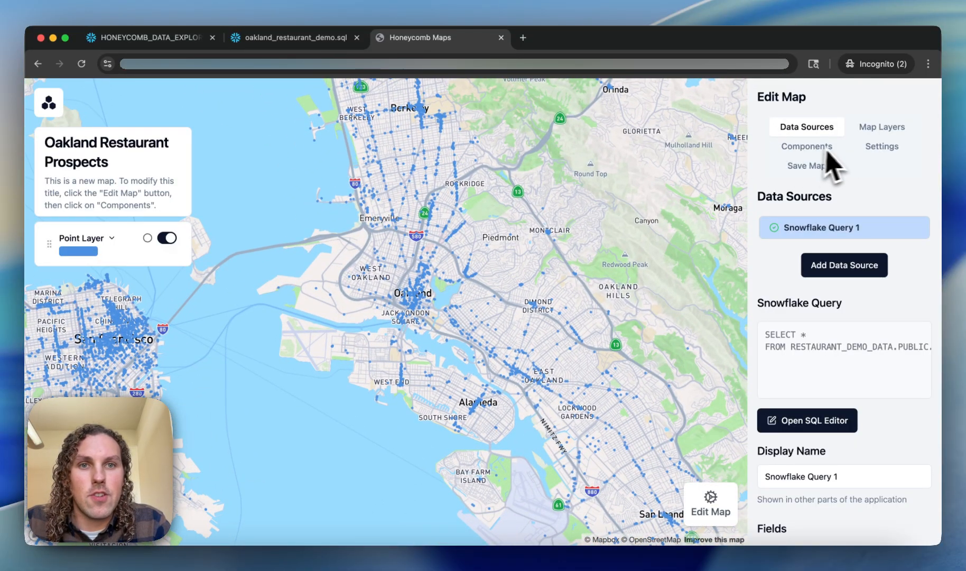
{"action": "scroll", "coordinate": [412, 304], "scroll_direction": "up", "scroll_amount": 5}
{"action": "left_click_drag", "start_coordinate": [439, 245], "coordinate": [435, 287]}
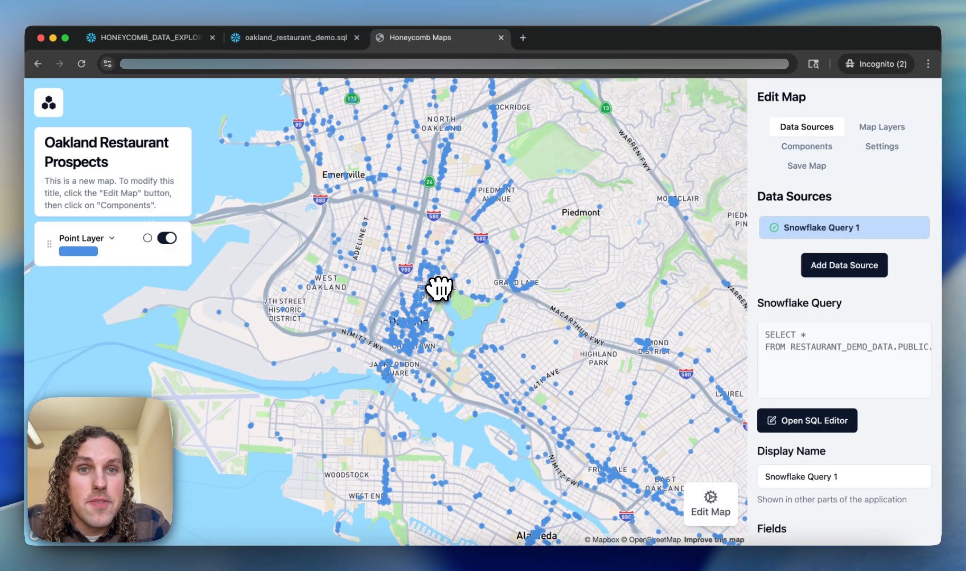
{"action": "left_click", "coordinate": [895, 130]}
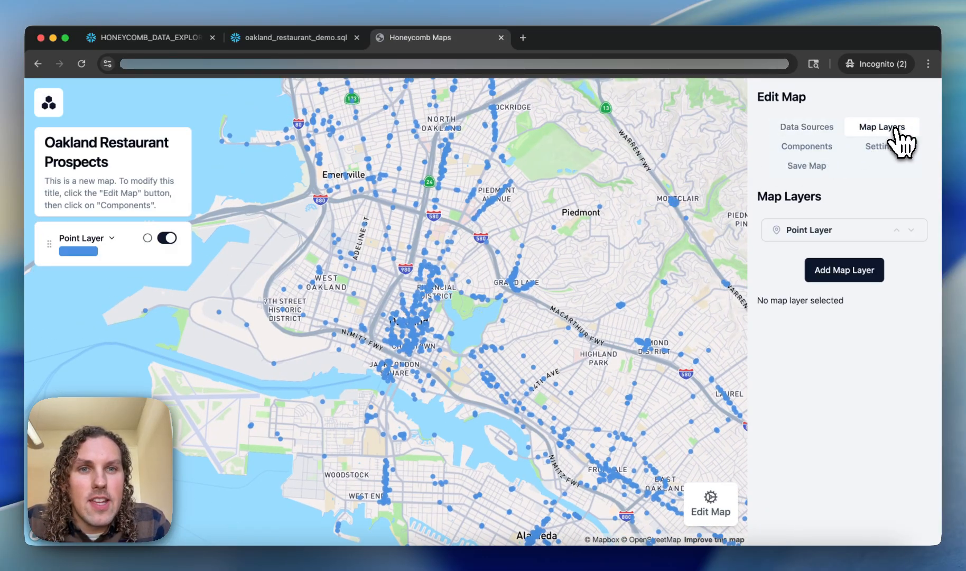
{"action": "left_click", "coordinate": [823, 236]}
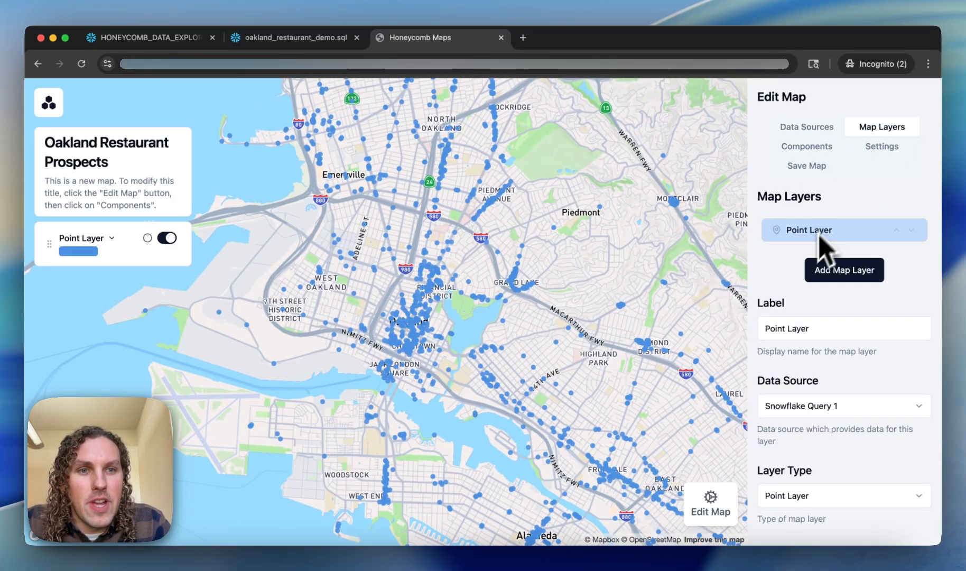
{"action": "triple_click", "coordinate": [801, 328]}
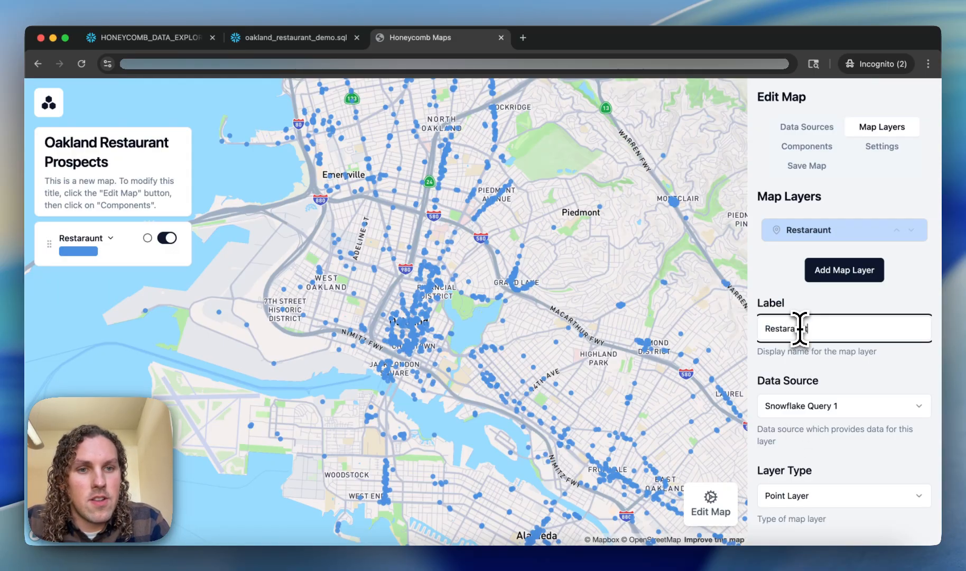
{"action": "type", "text": "Restaraunt Locations"}
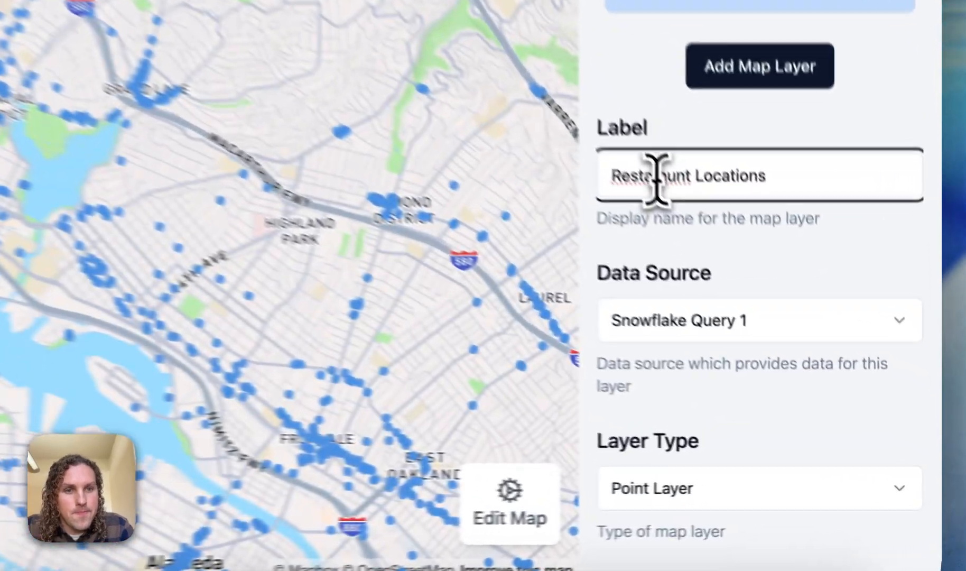
{"action": "double_click", "coordinate": [790, 330]}
{"action": "type", "text": "Restau"}
Step: Switch the layer's color mode to Color Scheme and color the points by the IS_ON_PLATFORM field
{"action": "scroll", "coordinate": [669, 226], "scroll_direction": "down", "scroll_amount": 10}
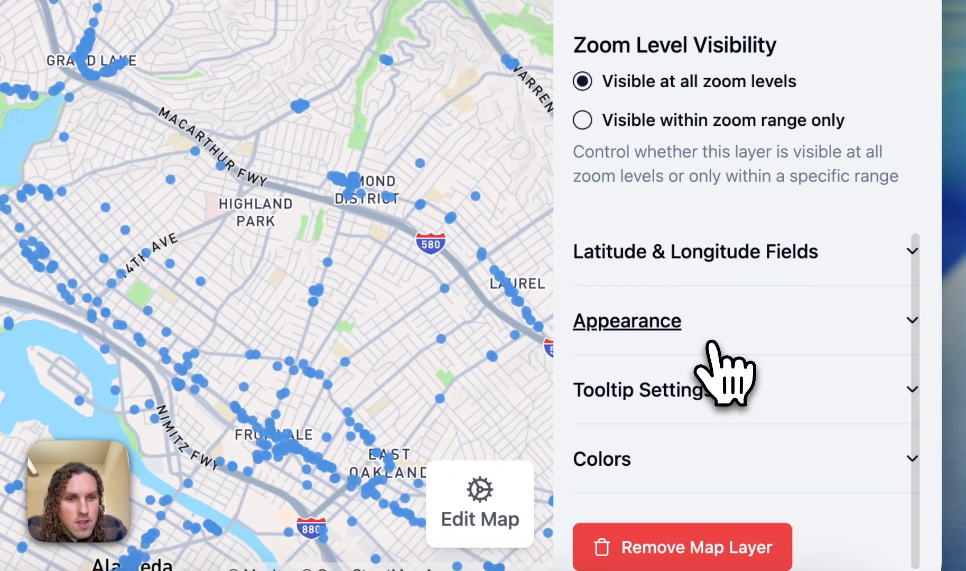
{"action": "left_click", "coordinate": [670, 471]}
{"action": "scroll", "coordinate": [686, 500], "scroll_direction": "down", "scroll_amount": 5}
{"action": "left_click", "coordinate": [706, 245]}
{"action": "scroll", "coordinate": [724, 211], "scroll_direction": "down", "scroll_amount": 5}
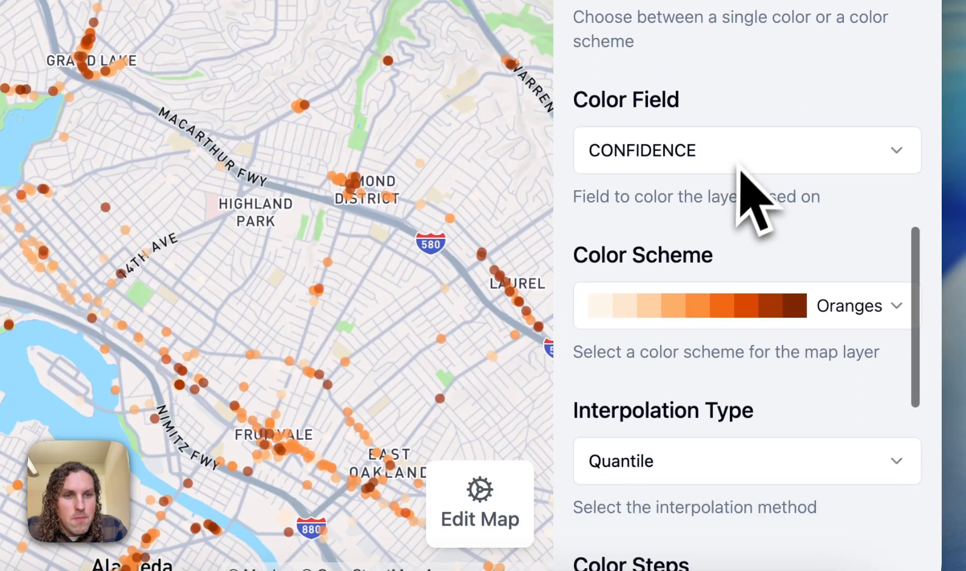
{"action": "left_click", "coordinate": [740, 168]}
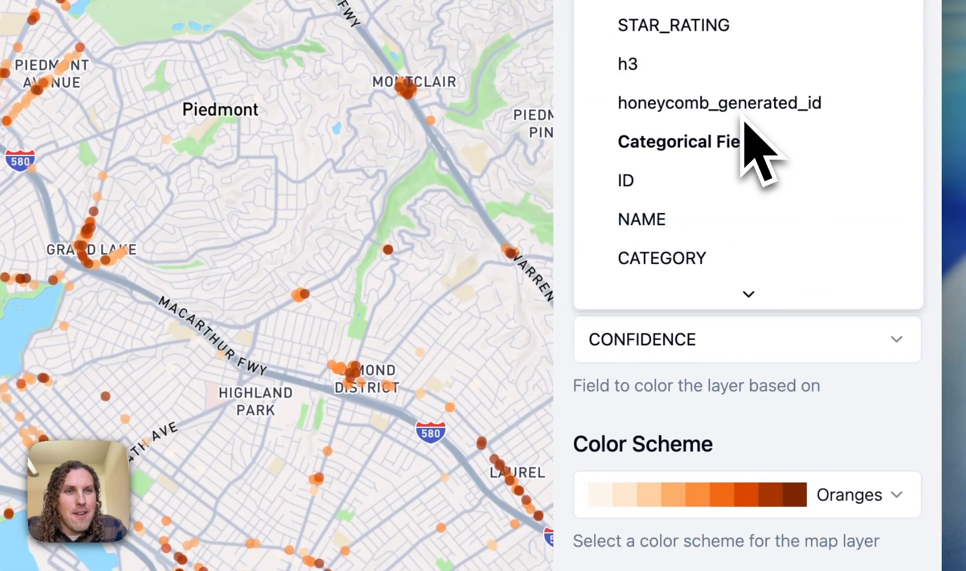
{"action": "scroll", "coordinate": [744, 148], "scroll_direction": "down", "scroll_amount": 8}
{"action": "left_click", "coordinate": [731, 288]}
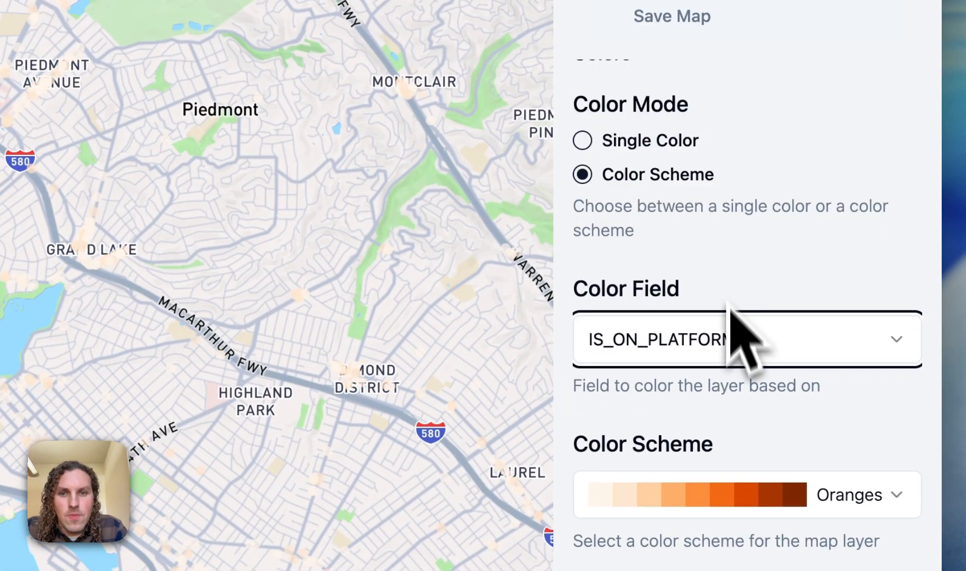
Step: Set the restaurant layer's color scheme to Dark2
{"action": "scroll", "coordinate": [740, 338], "scroll_direction": "down", "scroll_amount": 4}
{"action": "left_click", "coordinate": [624, 413]}
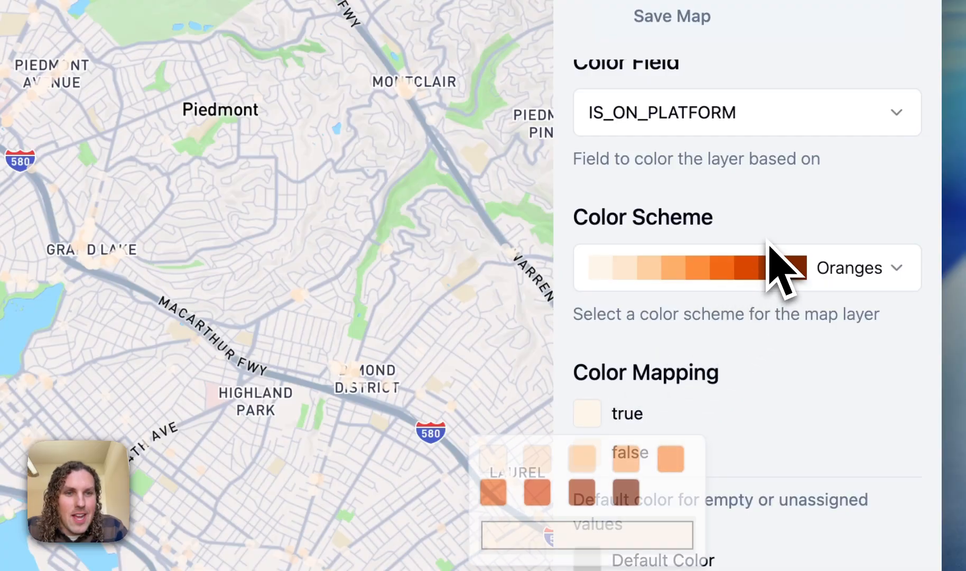
{"action": "left_click", "coordinate": [767, 267]}
{"action": "scroll", "coordinate": [676, 529], "scroll_direction": "down", "scroll_amount": 8}
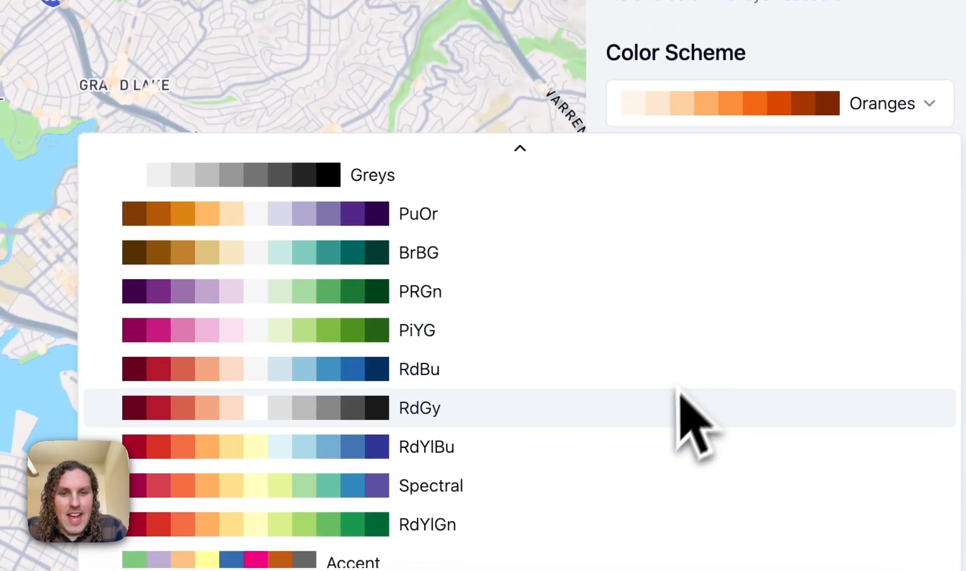
{"action": "scroll", "coordinate": [671, 418], "scroll_direction": "down", "scroll_amount": 4}
{"action": "left_click", "coordinate": [665, 398]}
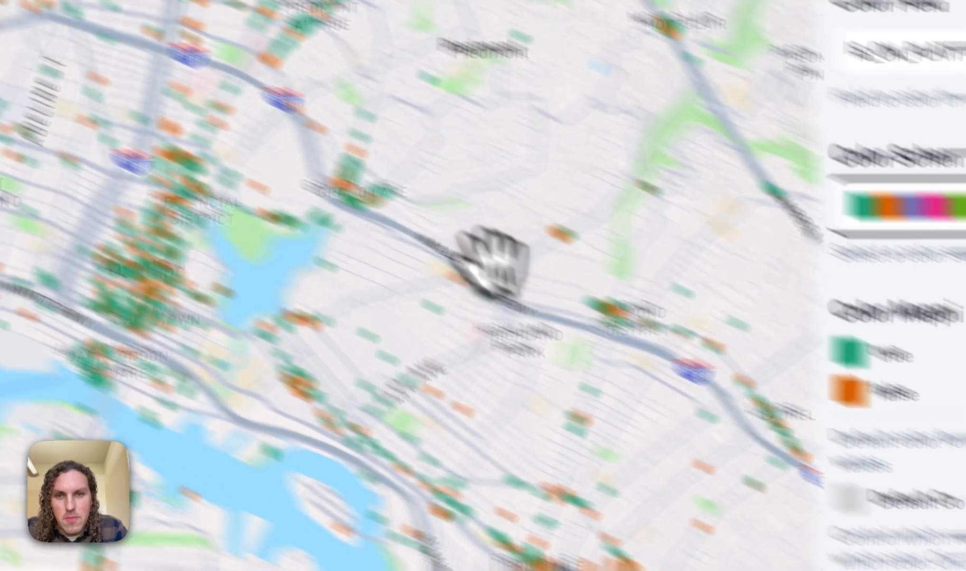
{"action": "scroll", "coordinate": [325, 248], "scroll_direction": "up", "scroll_amount": 3}
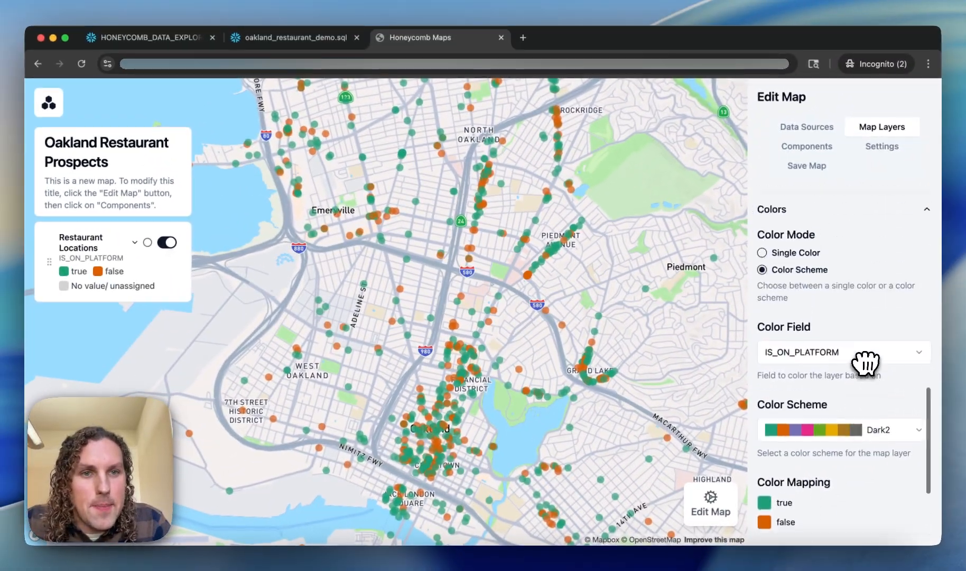
Step: Enable tooltips on the restaurant layer and include the NAME and CATEGORY fields
{"action": "scroll", "coordinate": [865, 362], "scroll_direction": "up", "scroll_amount": 1}
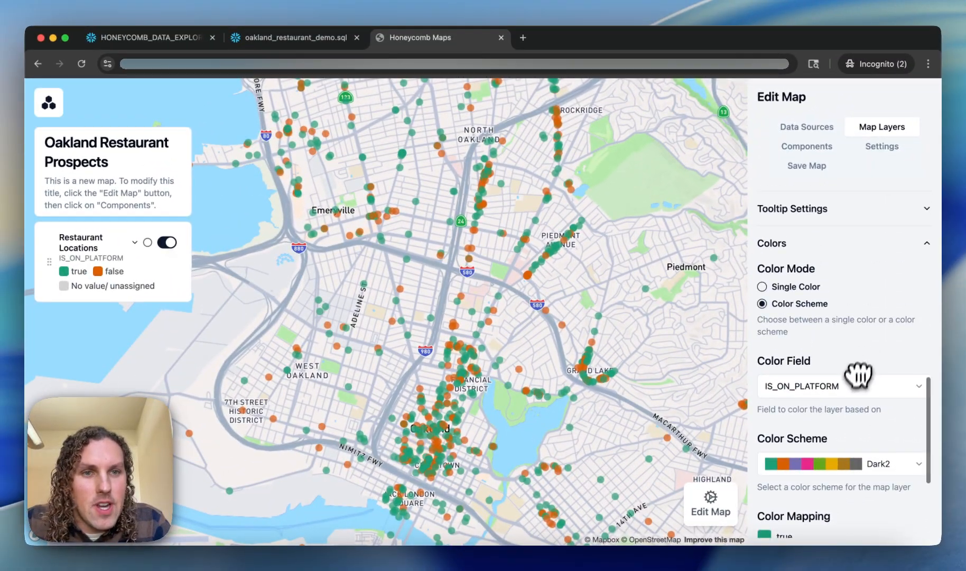
{"action": "left_click", "coordinate": [858, 209]}
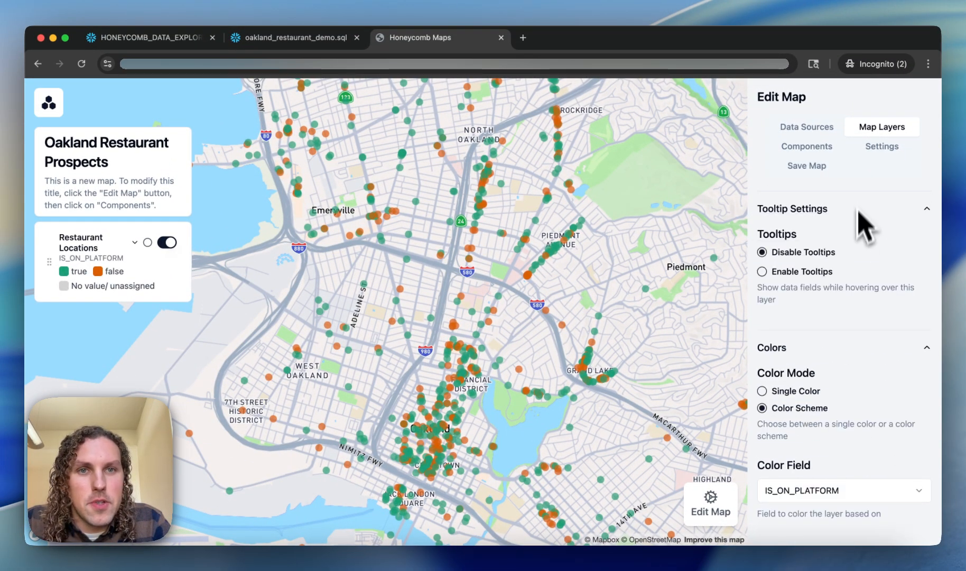
{"action": "left_click", "coordinate": [811, 273]}
{"action": "scroll", "coordinate": [819, 366], "scroll_direction": "down", "scroll_amount": 2}
{"action": "scroll", "coordinate": [811, 375], "scroll_direction": "up", "scroll_amount": 2}
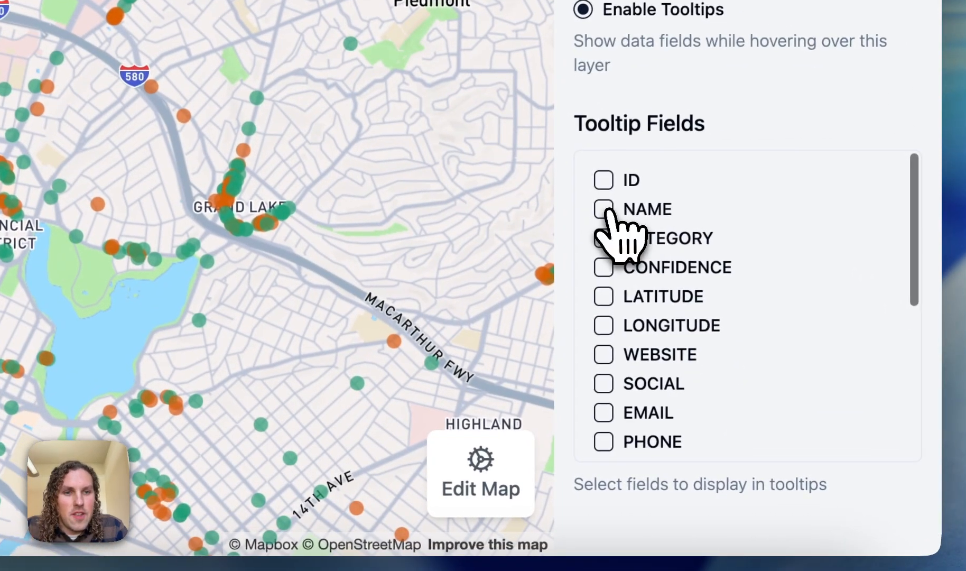
{"action": "left_click", "coordinate": [605, 210]}
{"action": "left_click", "coordinate": [606, 238]}
Step: Add the WEBSITE, STAR_RATING and IS_ON_PLATFORM fields to the layer's tooltips
{"action": "scroll", "coordinate": [621, 296], "scroll_direction": "down", "scroll_amount": 5}
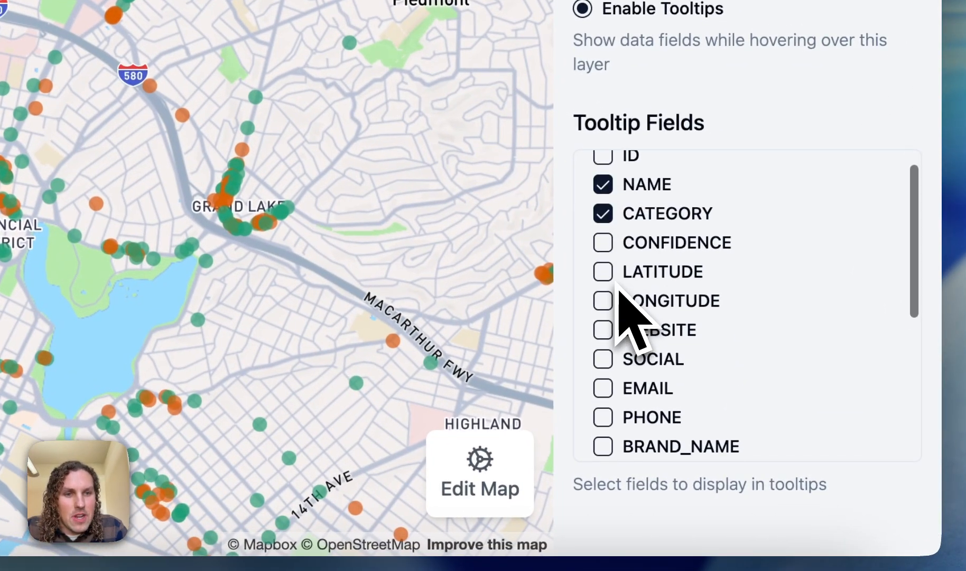
{"action": "scroll", "coordinate": [617, 291], "scroll_direction": "up", "scroll_amount": 3}
{"action": "scroll", "coordinate": [602, 222], "scroll_direction": "down", "scroll_amount": 5}
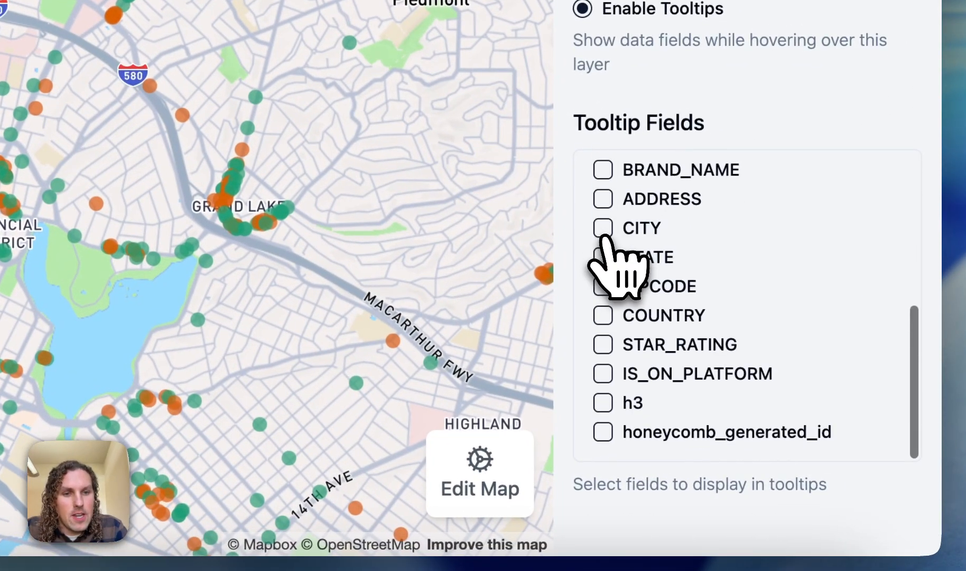
{"action": "left_click", "coordinate": [604, 345]}
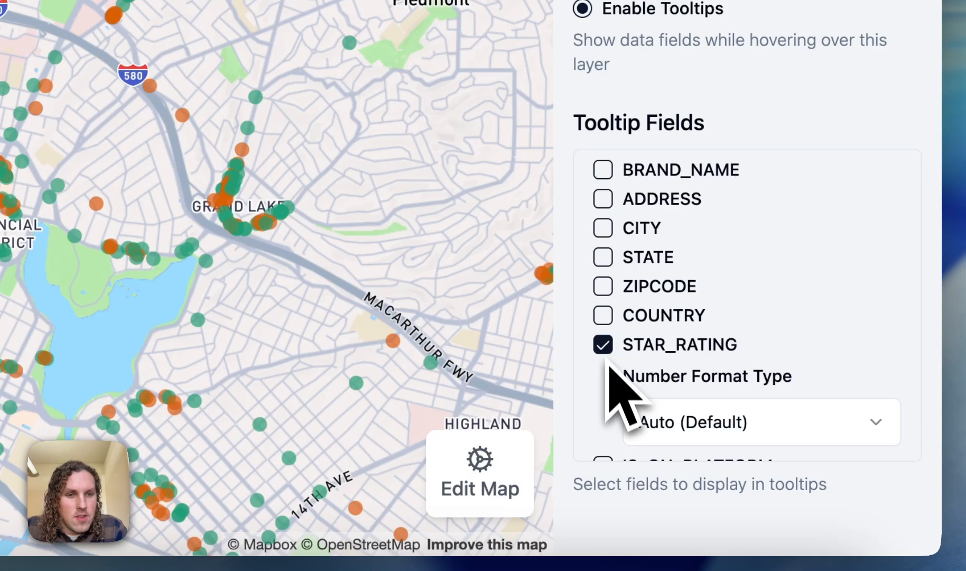
{"action": "scroll", "coordinate": [613, 391], "scroll_direction": "down", "scroll_amount": 3}
{"action": "left_click", "coordinate": [604, 374]}
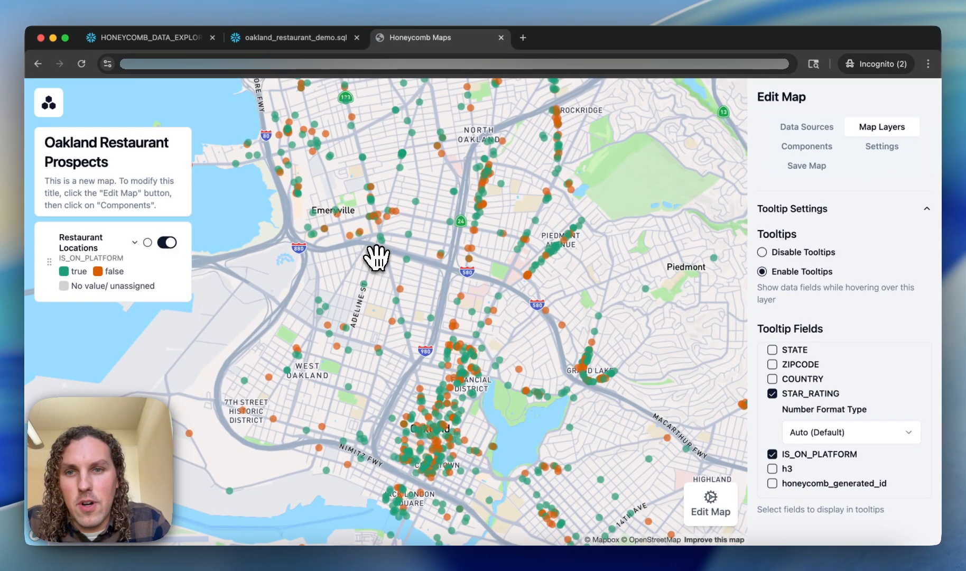
Step: Examine the tooltip of a restaurant point near Adeline Street in the Emeryville area
{"action": "left_click_drag", "start_coordinate": [376, 258], "coordinate": [353, 294]}
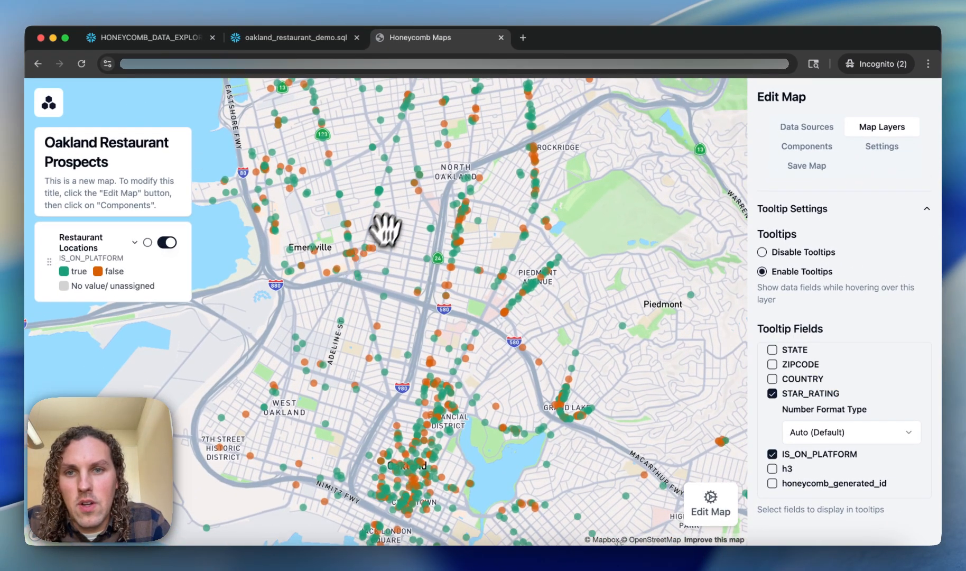
{"action": "scroll", "coordinate": [399, 208], "scroll_direction": "up", "scroll_amount": 5}
{"action": "left_click_drag", "start_coordinate": [399, 208], "coordinate": [456, 208]}
{"action": "mouse_move", "coordinate": [401, 200]}
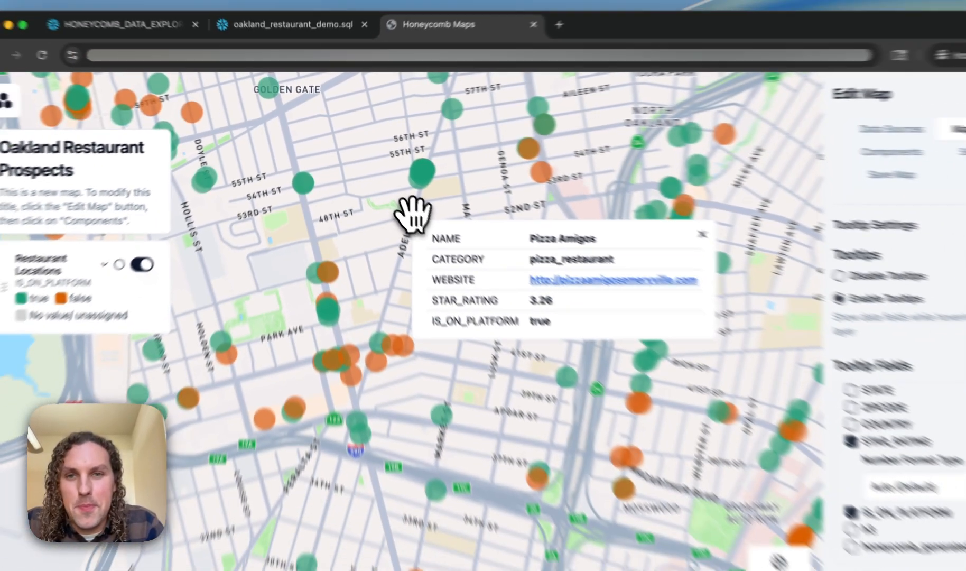
Step: Add a new map component and set its component type to Filter
{"action": "scroll", "coordinate": [484, 286], "scroll_direction": "down", "scroll_amount": 5}
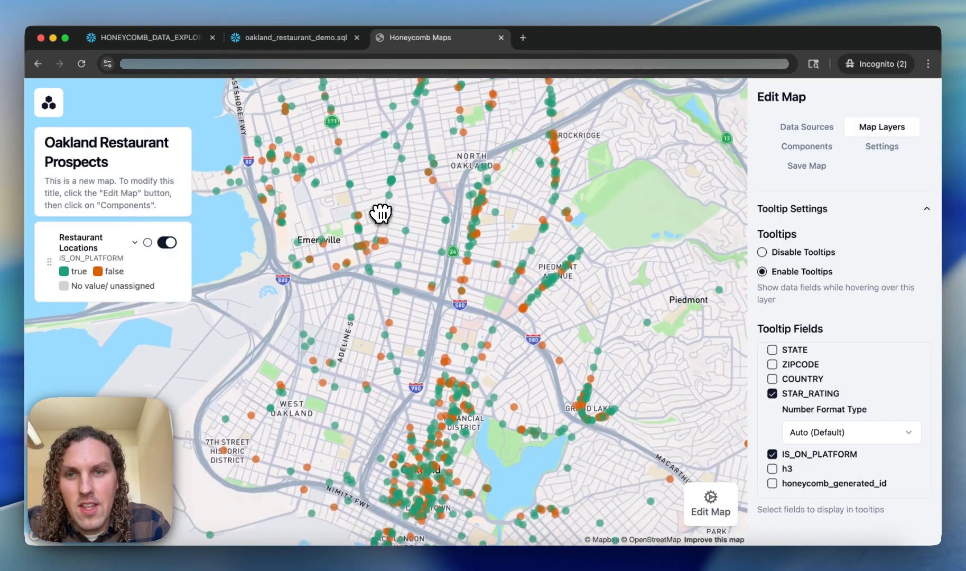
{"action": "left_click_drag", "start_coordinate": [570, 331], "coordinate": [579, 314]}
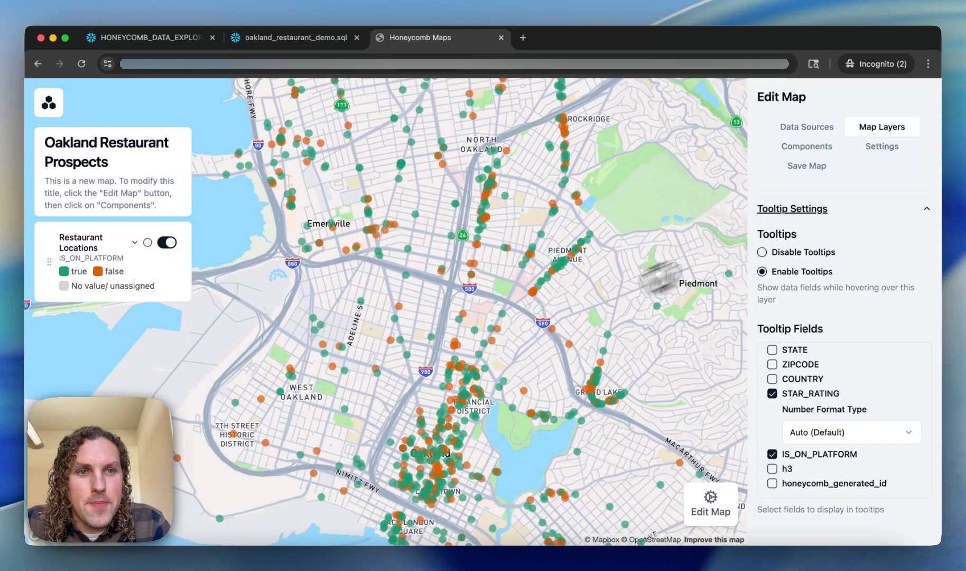
{"action": "left_click", "coordinate": [818, 148]}
{"action": "left_click", "coordinate": [824, 357]}
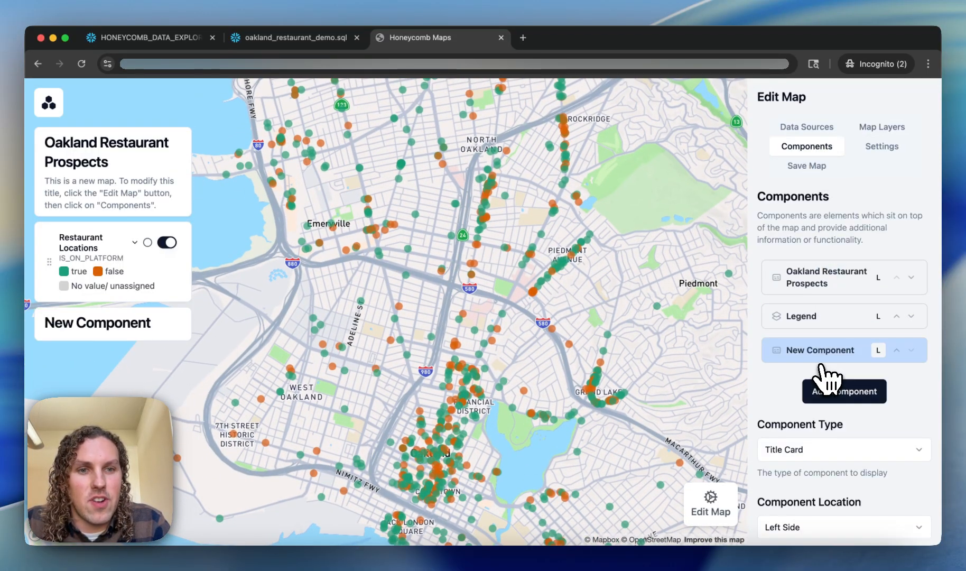
{"action": "scroll", "coordinate": [822, 370], "scroll_direction": "down", "scroll_amount": 3}
{"action": "scroll", "coordinate": [814, 404], "scroll_direction": "down", "scroll_amount": 2}
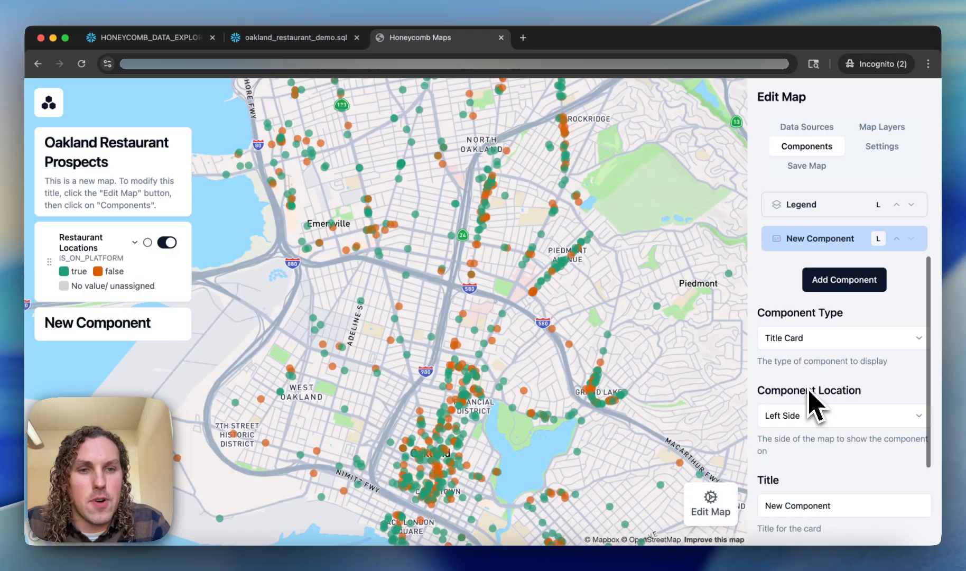
{"action": "left_click", "coordinate": [826, 341]}
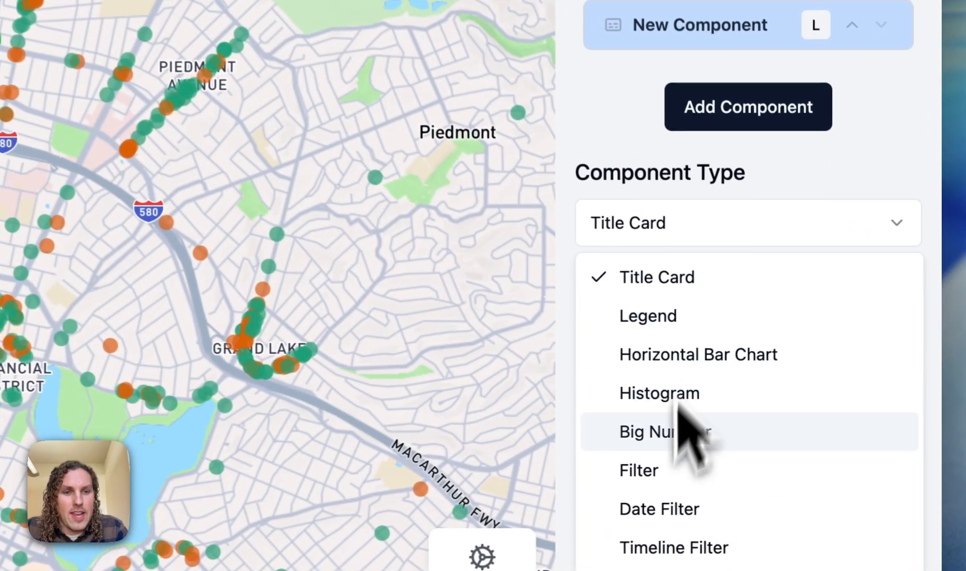
{"action": "left_click", "coordinate": [666, 469]}
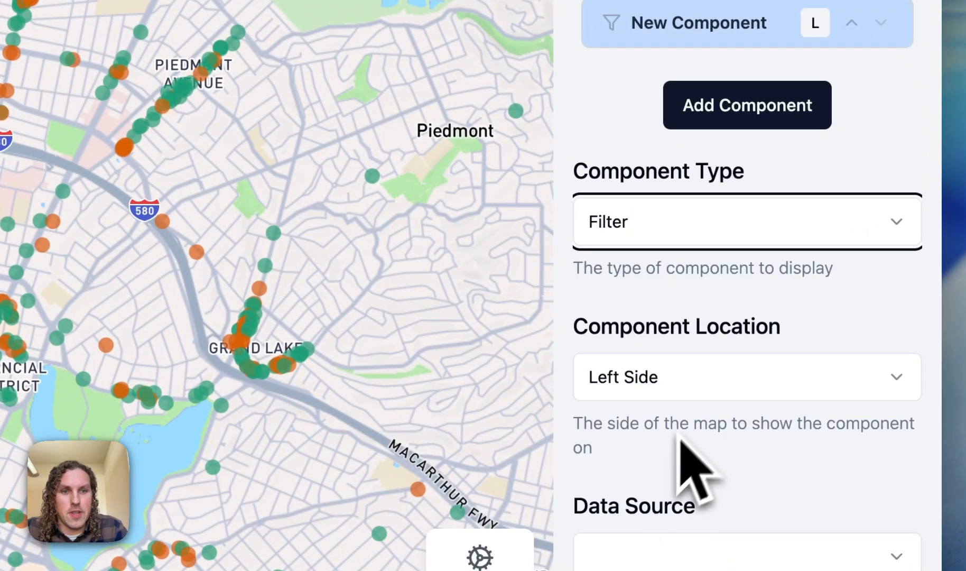
Step: Set the filter component's data source to Snowflake Query 1 and its field to IS_ON_PLATFORM
{"action": "scroll", "coordinate": [687, 465], "scroll_direction": "down", "scroll_amount": 3}
{"action": "left_click", "coordinate": [693, 408]}
{"action": "left_click", "coordinate": [684, 450]}
{"action": "scroll", "coordinate": [692, 449], "scroll_direction": "down", "scroll_amount": 3}
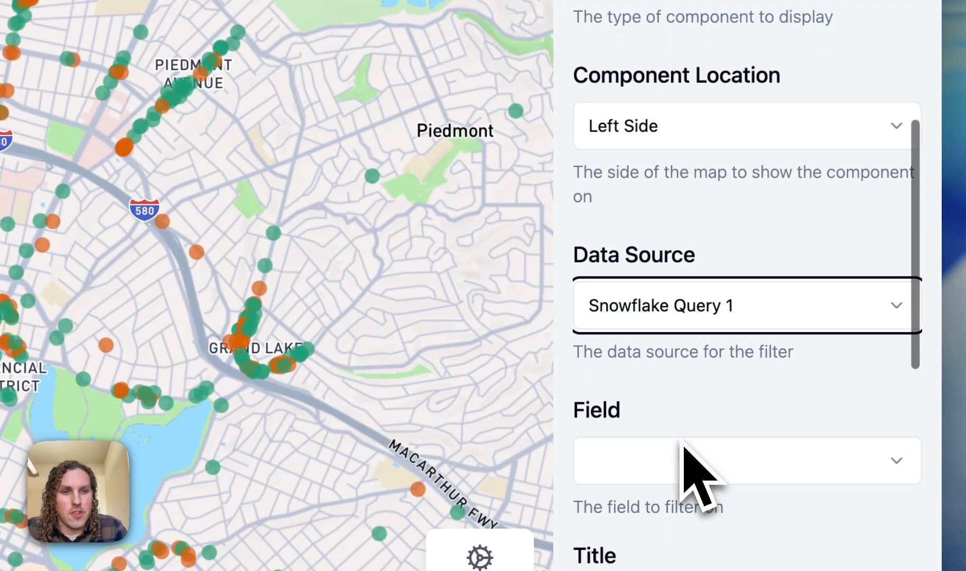
{"action": "left_click", "coordinate": [733, 386]}
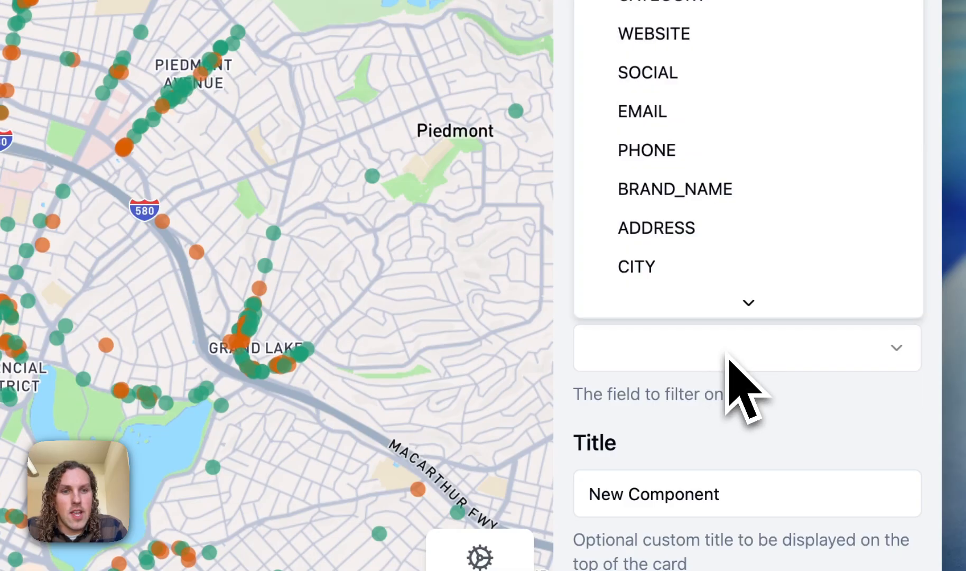
{"action": "scroll", "coordinate": [748, 196], "scroll_direction": "down", "scroll_amount": 5}
{"action": "scroll", "coordinate": [751, 212], "scroll_direction": "up", "scroll_amount": 5}
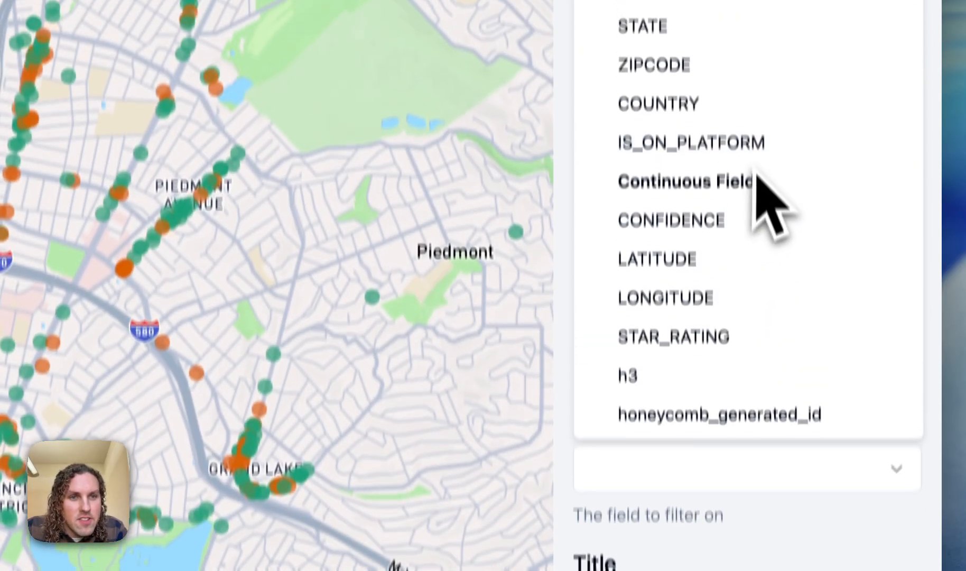
{"action": "left_click", "coordinate": [757, 182]}
Step: Title the filter component "Is it on our app?" and set its filter type to Radio/Checkbox Buttons
{"action": "scroll", "coordinate": [713, 412], "scroll_direction": "down", "scroll_amount": 5}
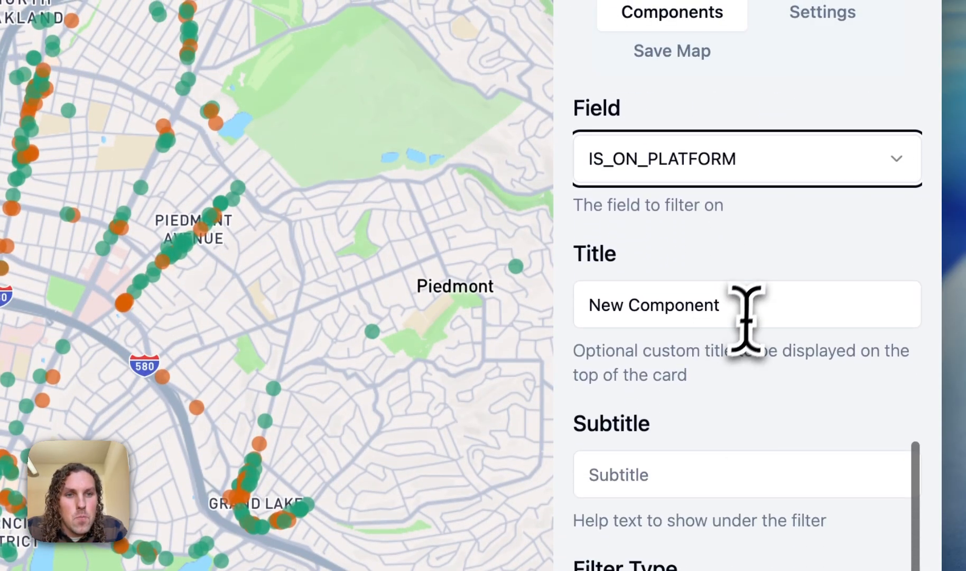
{"action": "double_click", "coordinate": [751, 306]}
{"action": "key", "text": "BackSpace"}
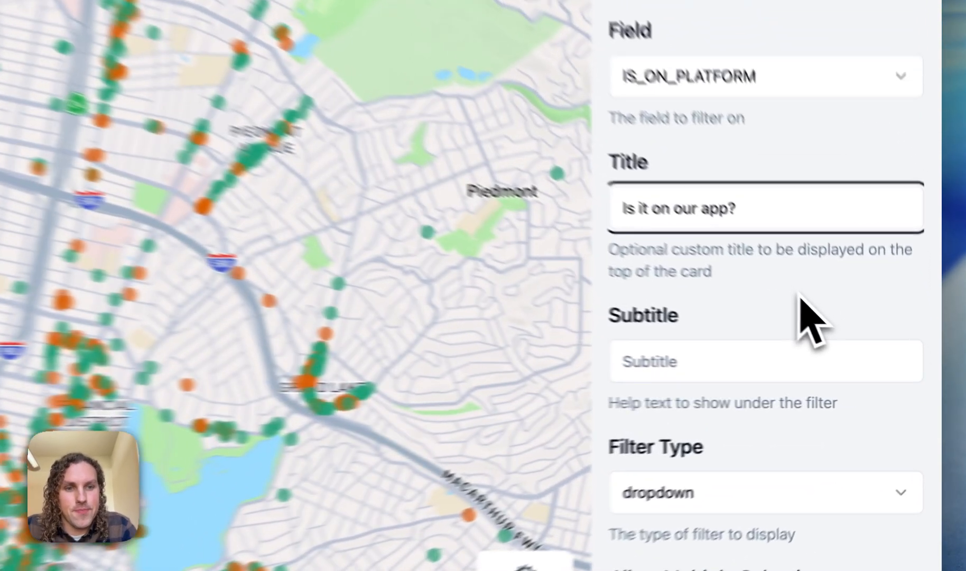
{"action": "scroll", "coordinate": [863, 346], "scroll_direction": "down", "scroll_amount": 3}
{"action": "left_click", "coordinate": [824, 314]}
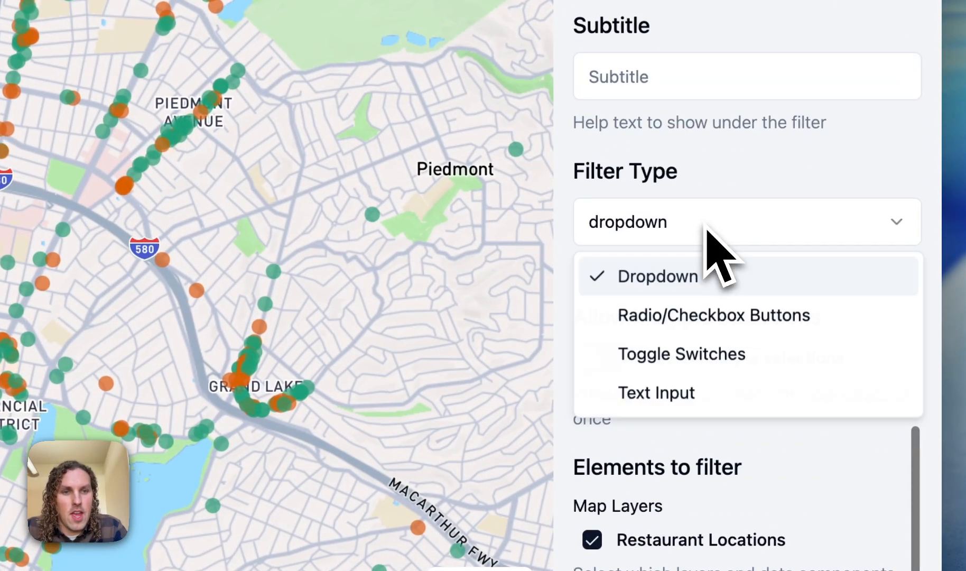
{"action": "left_click", "coordinate": [716, 325]}
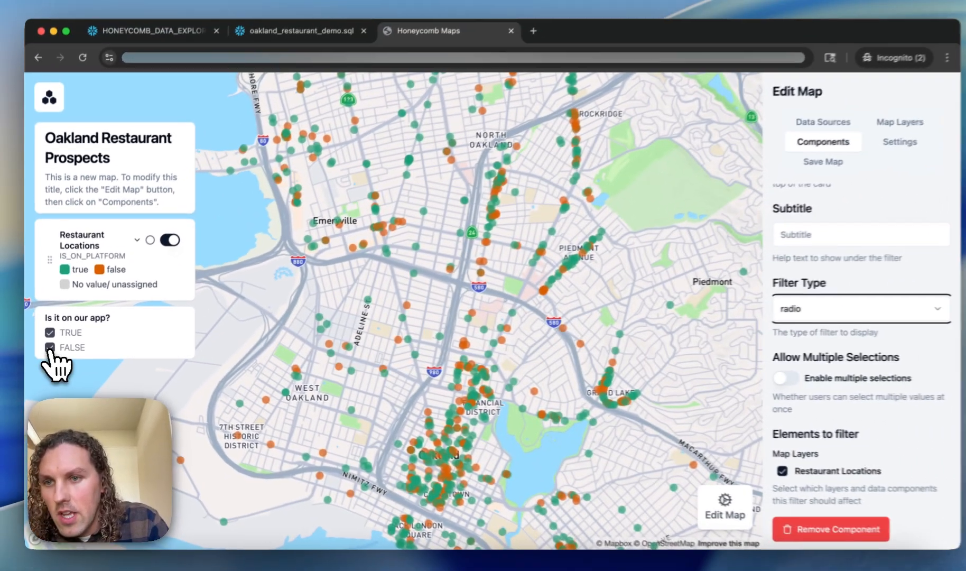
Step: Filter the map to FALSE for "Is it on our app?" and survey the restaurants around Oakland, Emeryville and Berkeley
{"action": "left_click", "coordinate": [74, 335]}
{"action": "left_click_drag", "start_coordinate": [318, 319], "coordinate": [397, 320]}
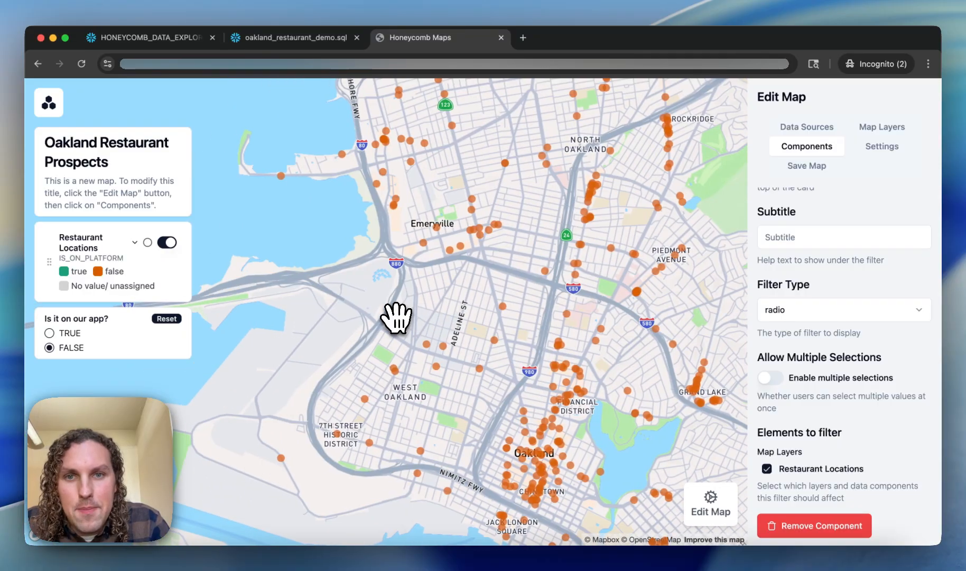
{"action": "scroll", "coordinate": [445, 277], "scroll_direction": "up", "scroll_amount": 3}
{"action": "scroll", "coordinate": [445, 277], "scroll_direction": "down", "scroll_amount": 3}
{"action": "scroll", "coordinate": [446, 277], "scroll_direction": "down", "scroll_amount": 3}
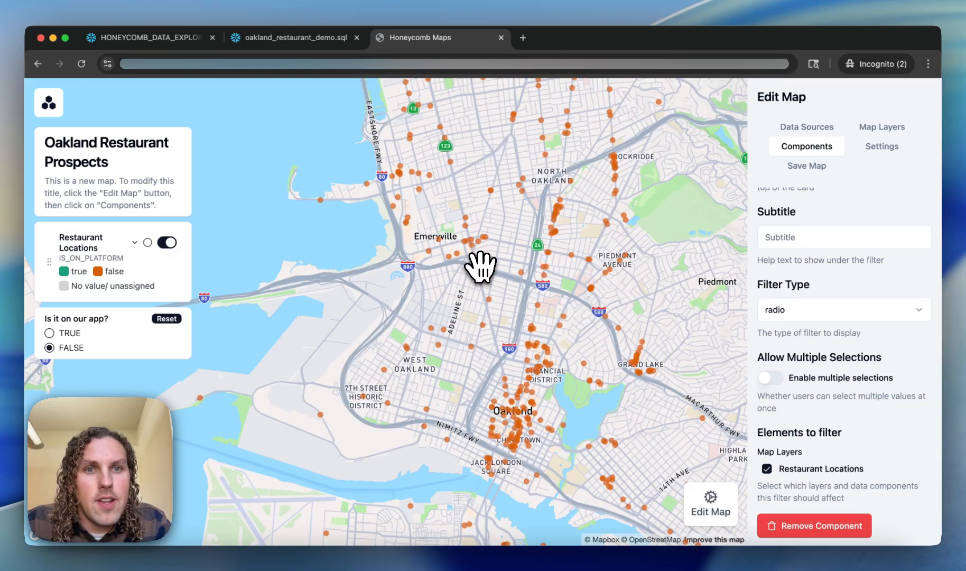
{"action": "left_click_drag", "start_coordinate": [517, 247], "coordinate": [403, 333]}
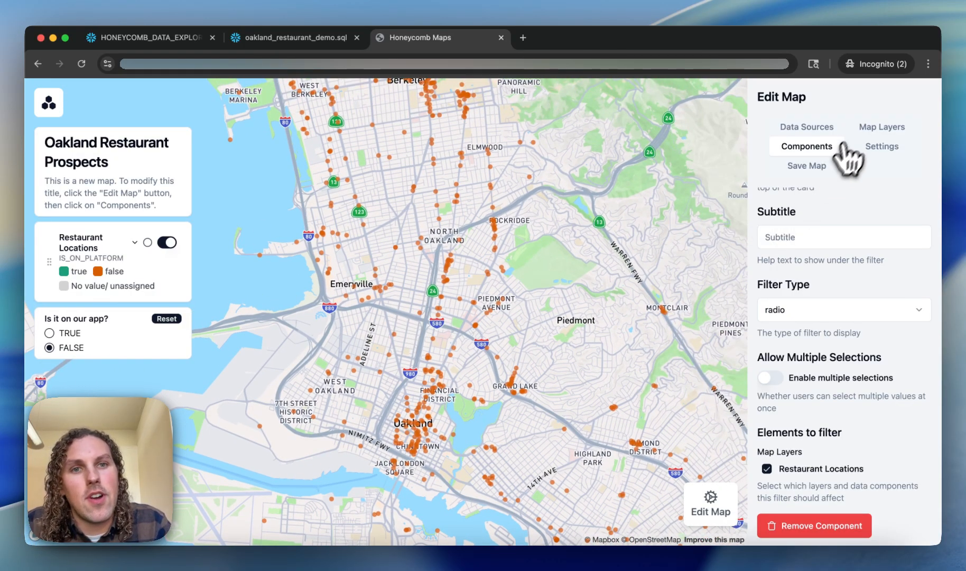
Step: Add a new map layer below the Restaurant Locations layer
{"action": "left_click", "coordinate": [880, 138]}
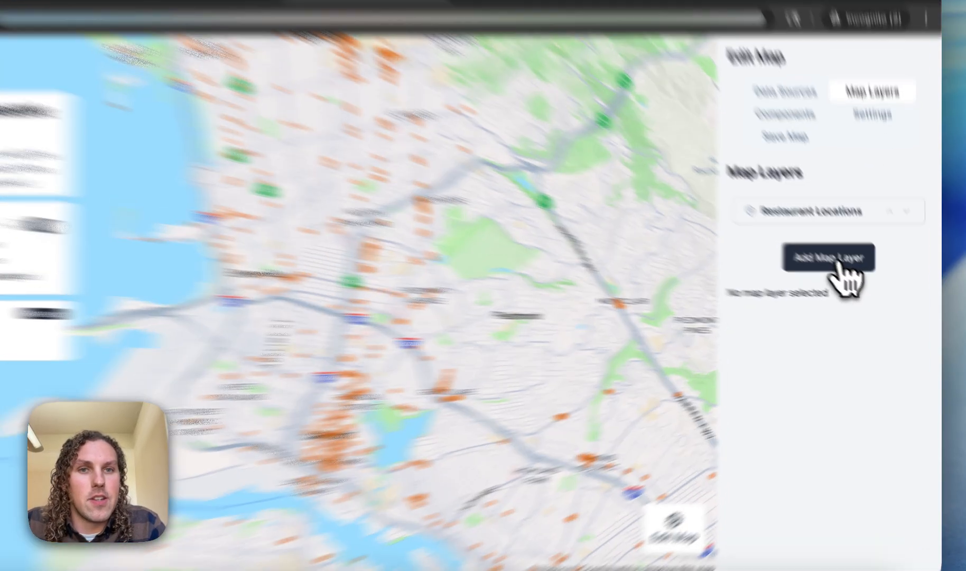
{"action": "left_click", "coordinate": [841, 267]}
{"action": "scroll", "coordinate": [719, 391], "scroll_direction": "down", "scroll_amount": 3}
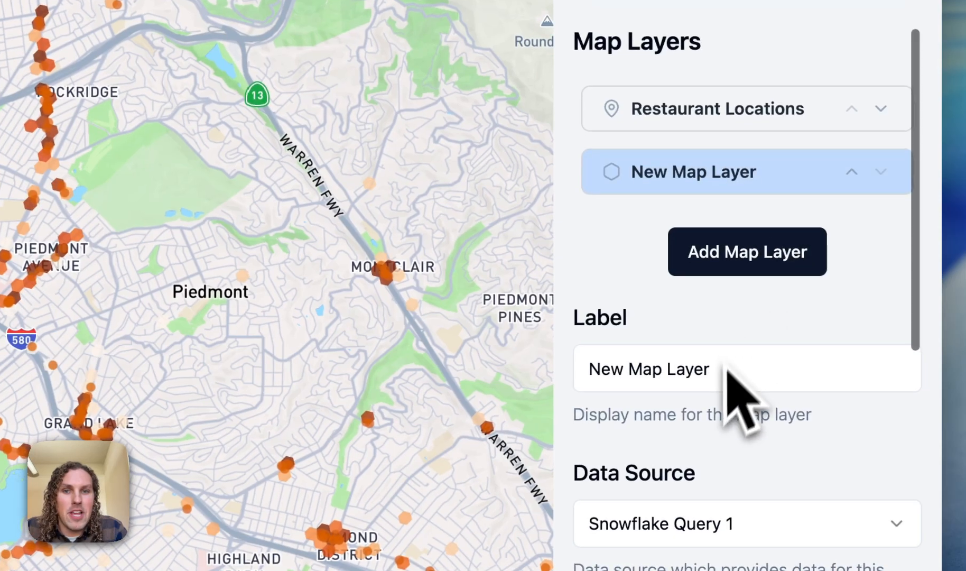
{"action": "triple_click", "coordinate": [712, 238]}
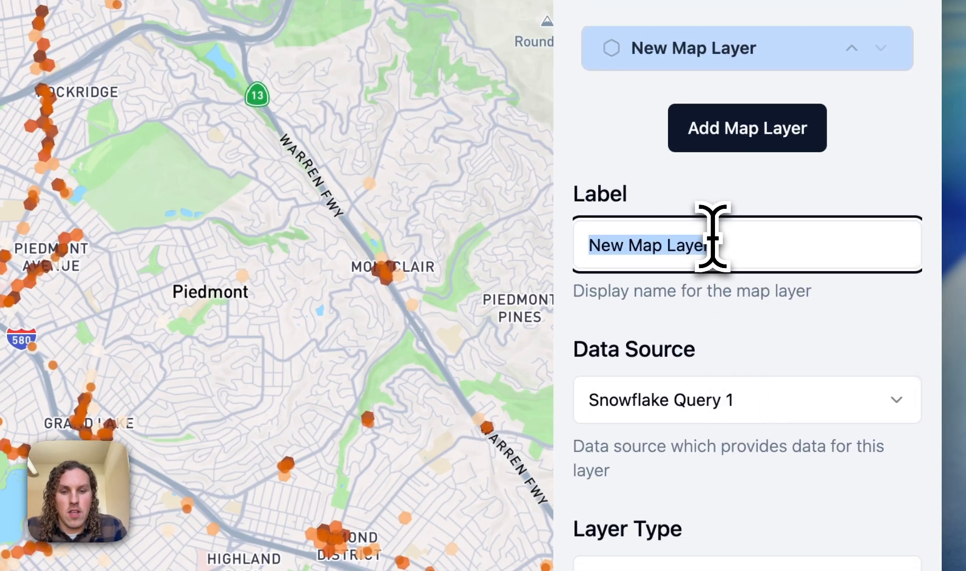
{"action": "type", "text": "Hone"}
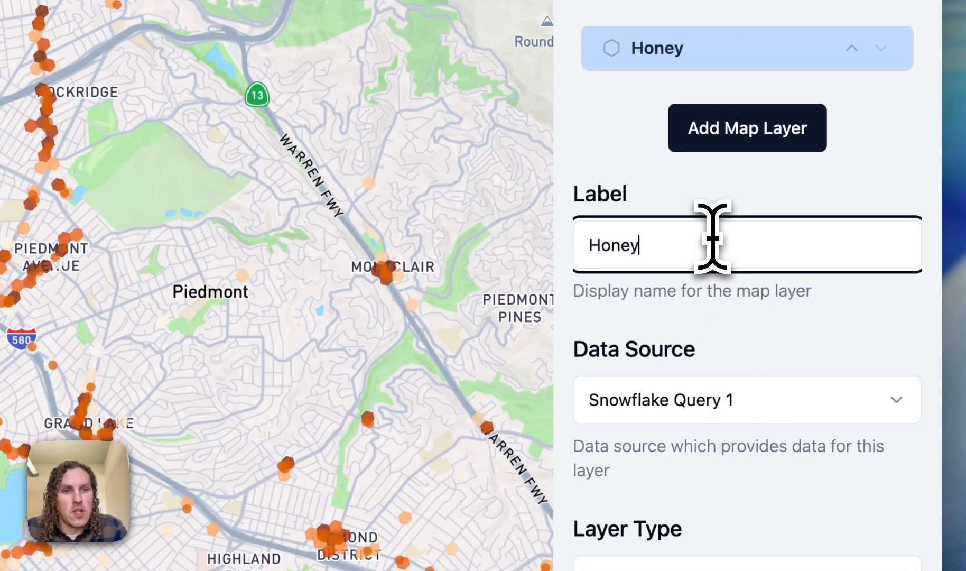
{"action": "type", "text": "y"}
{"action": "key", "text": "BackSpace"}
{"action": "key", "text": "BackSpace"}
{"action": "key", "text": "BackSpace"}
{"action": "key", "text": "BackSpace"}
{"action": "key", "text": "BackSpace"}
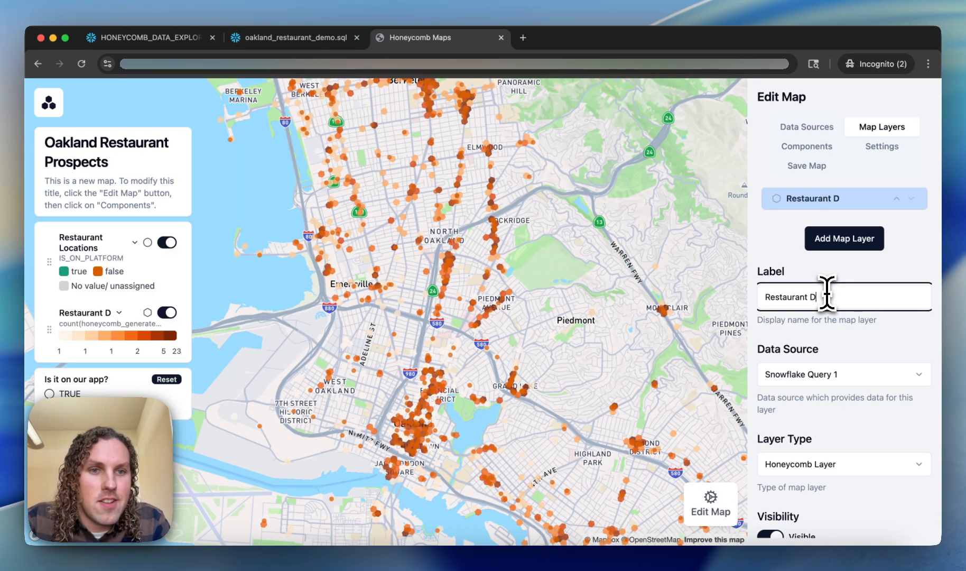
Step: Label the new honeycomb layer "Restaurant Density" and give it a fixed H3 resolution of 8
{"action": "type", "text": "ensity"}
{"action": "scroll", "coordinate": [836, 344], "scroll_direction": "down", "scroll_amount": 5}
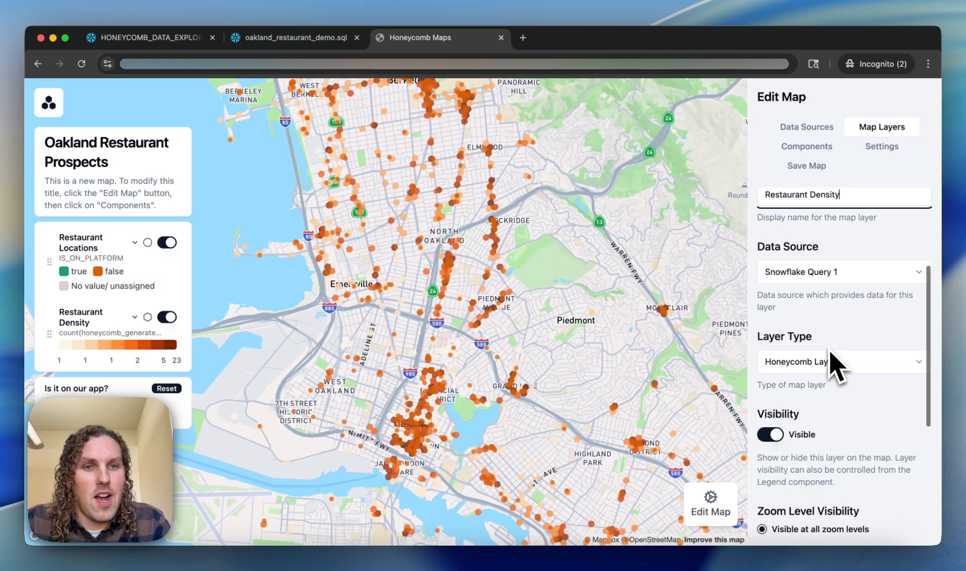
{"action": "scroll", "coordinate": [835, 341], "scroll_direction": "down", "scroll_amount": 5}
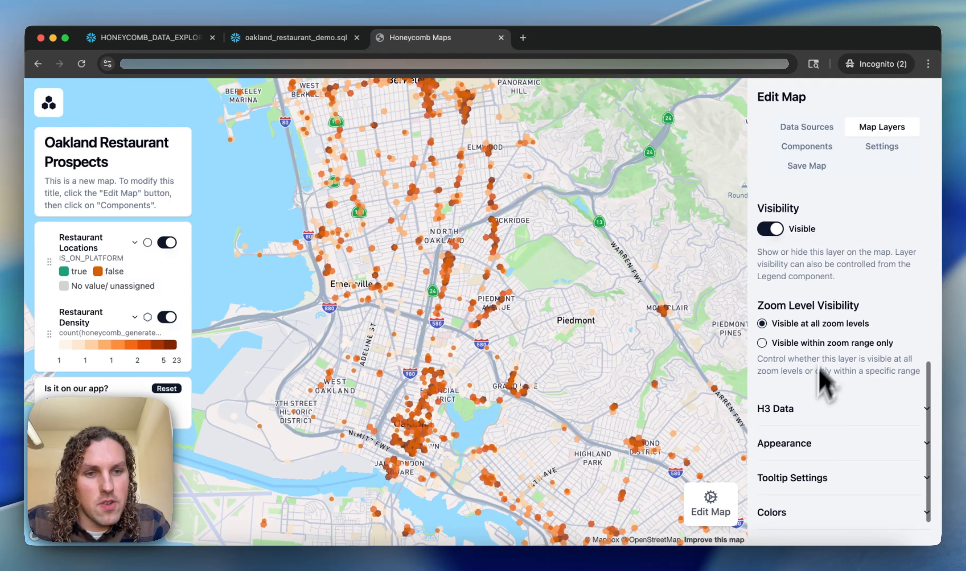
{"action": "left_click", "coordinate": [773, 403]}
{"action": "scroll", "coordinate": [793, 412], "scroll_direction": "down", "scroll_amount": 4}
{"action": "scroll", "coordinate": [808, 423], "scroll_direction": "down", "scroll_amount": 1}
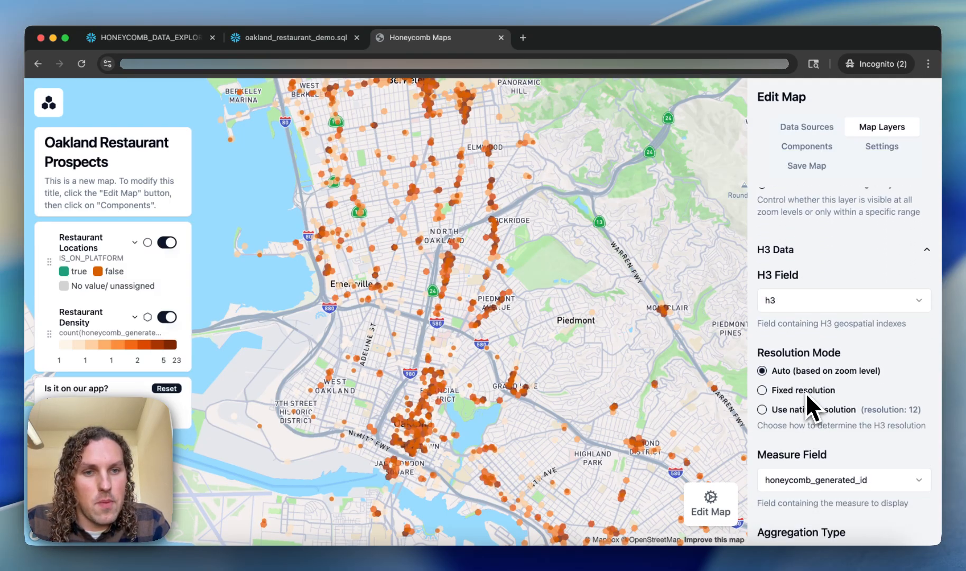
{"action": "left_click", "coordinate": [807, 393]}
{"action": "scroll", "coordinate": [811, 404], "scroll_direction": "down", "scroll_amount": 8}
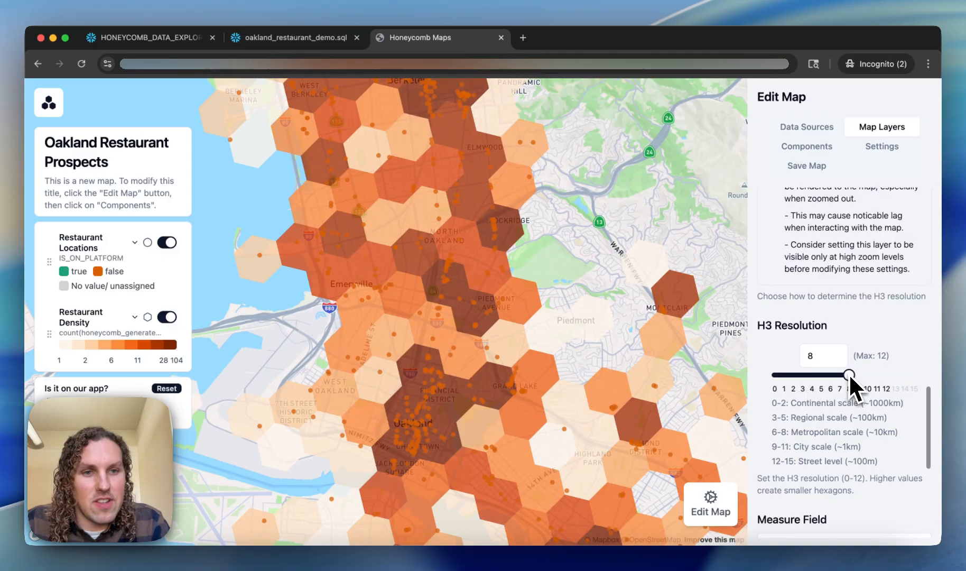
{"action": "mouse_move", "coordinate": [850, 373]}
{"action": "left_mouse_down"}
{"action": "mouse_move", "coordinate": [840, 375]}
{"action": "mouse_move", "coordinate": [854, 375]}
{"action": "left_mouse_up"}
Step: Examine the measure field and aggregation type options of the Restaurant Density layer
{"action": "scroll", "coordinate": [859, 391], "scroll_direction": "down", "scroll_amount": 5}
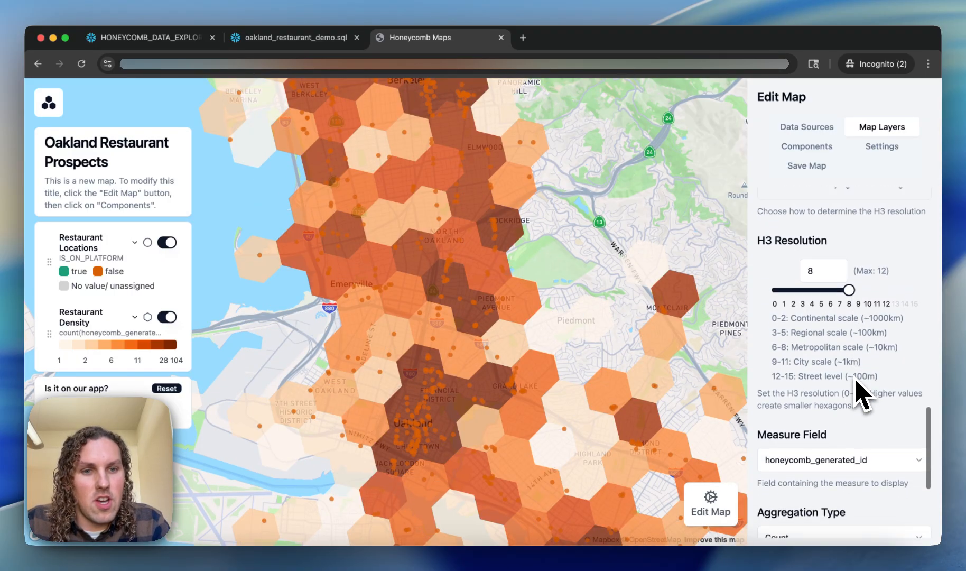
{"action": "scroll", "coordinate": [858, 393], "scroll_direction": "down", "scroll_amount": 1}
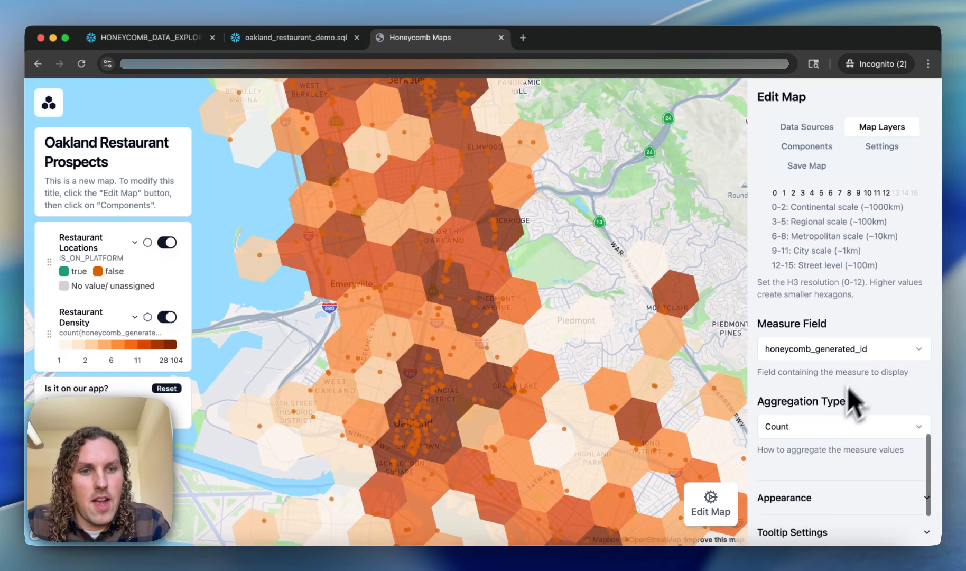
{"action": "left_click", "coordinate": [813, 357]}
{"action": "left_click", "coordinate": [812, 355]}
{"action": "left_click", "coordinate": [818, 423]}
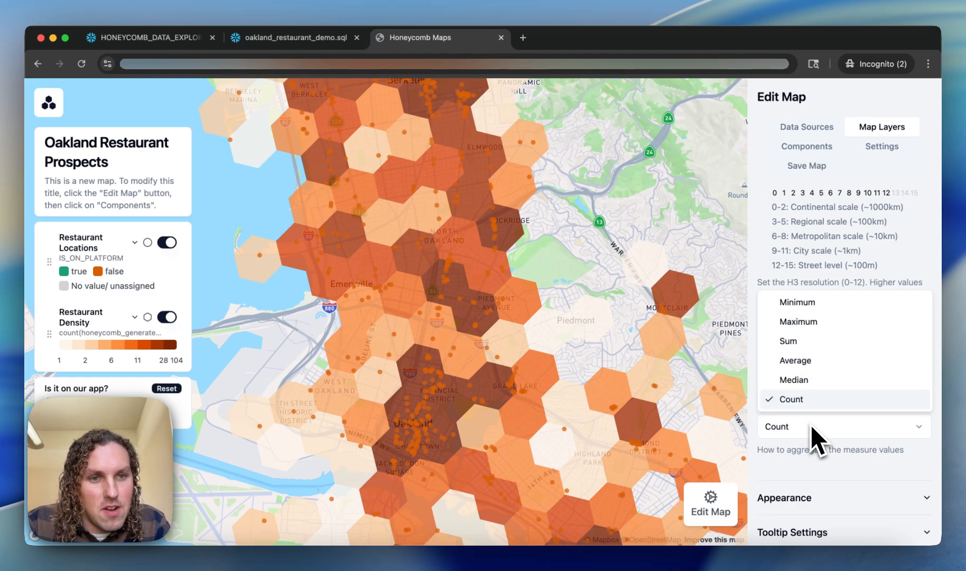
{"action": "left_click", "coordinate": [817, 431]}
{"action": "scroll", "coordinate": [817, 436], "scroll_direction": "down", "scroll_amount": 1}
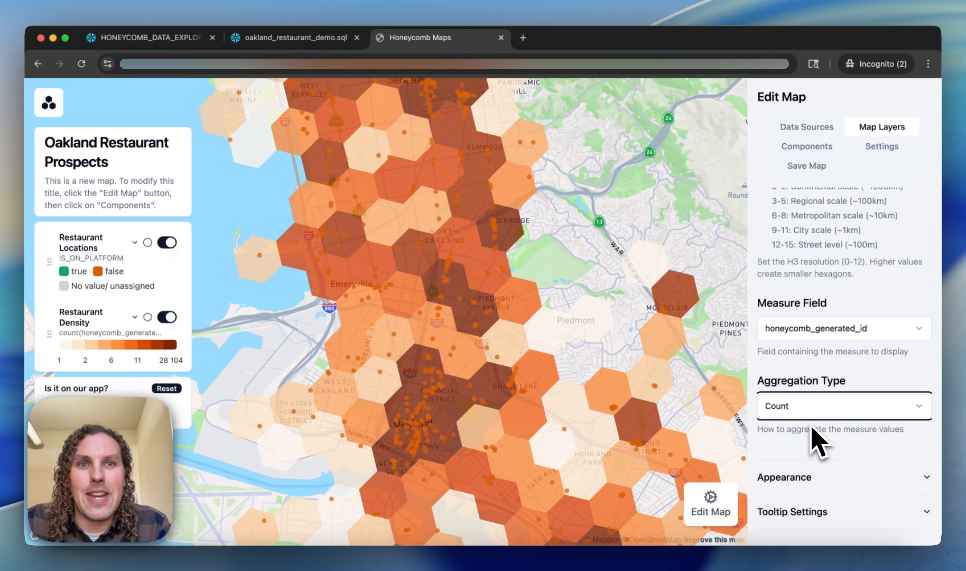
{"action": "scroll", "coordinate": [758, 437], "scroll_direction": "down", "scroll_amount": 1}
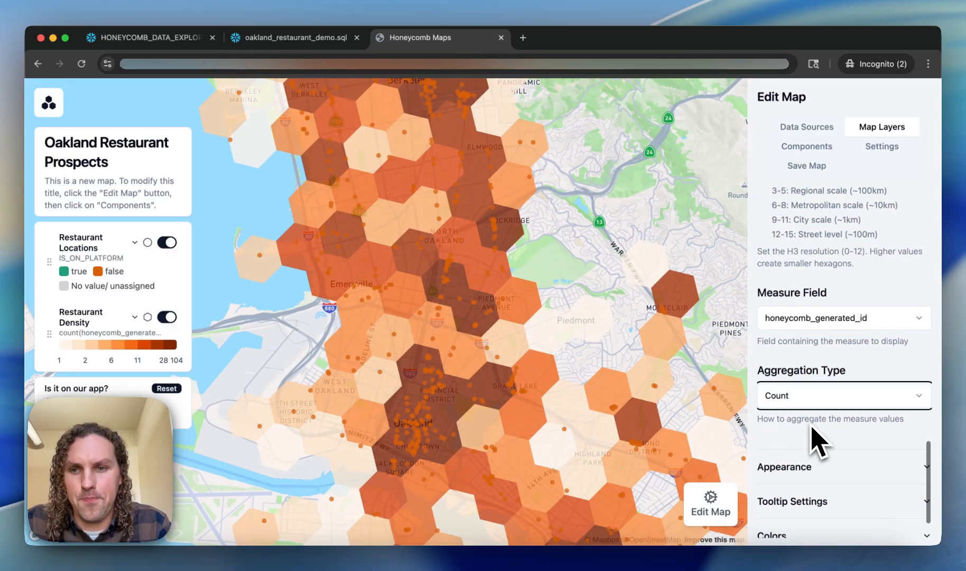
Step: Set the Restaurant Density layer's color scheme to Blues
{"action": "scroll", "coordinate": [826, 345], "scroll_direction": "down", "scroll_amount": 2}
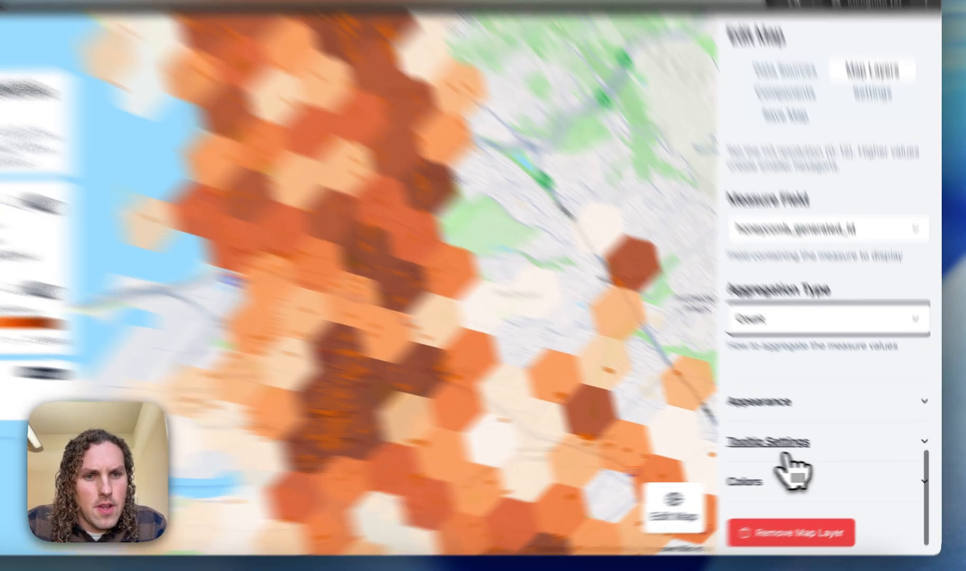
{"action": "left_click", "coordinate": [804, 491]}
{"action": "scroll", "coordinate": [803, 478], "scroll_direction": "down", "scroll_amount": 5}
{"action": "scroll", "coordinate": [667, 478], "scroll_direction": "down", "scroll_amount": 3}
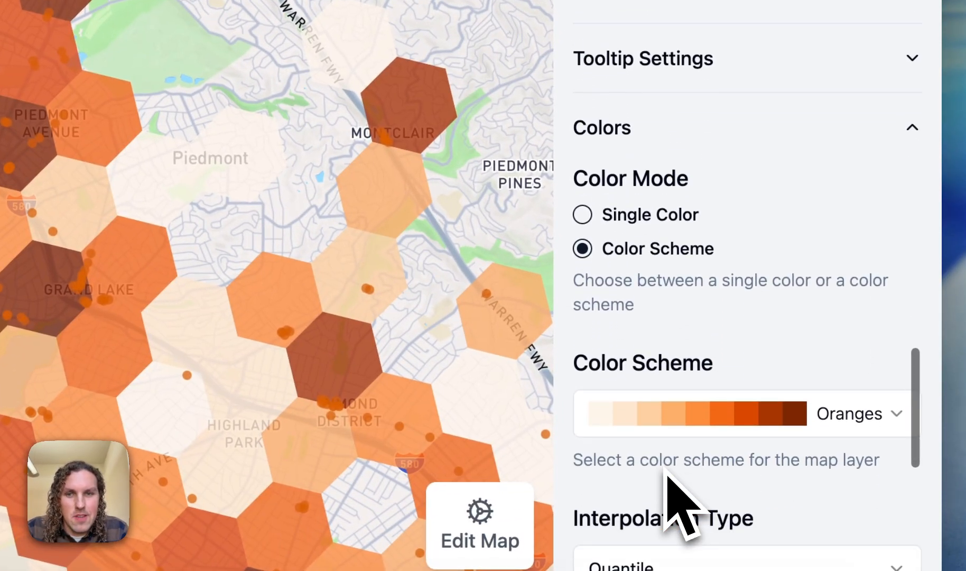
{"action": "left_click", "coordinate": [705, 423]}
{"action": "scroll", "coordinate": [723, 388], "scroll_direction": "down", "scroll_amount": 5}
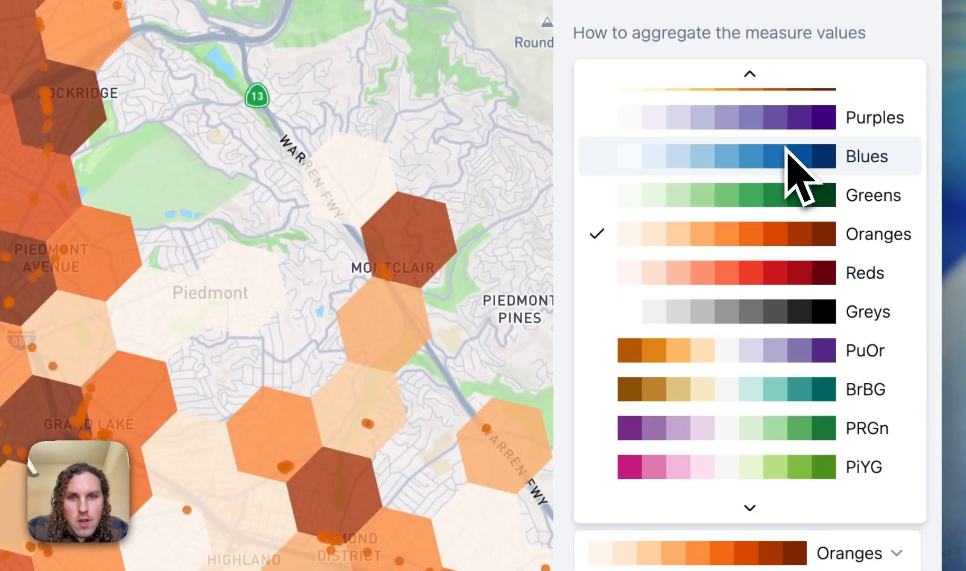
{"action": "left_click", "coordinate": [791, 25]}
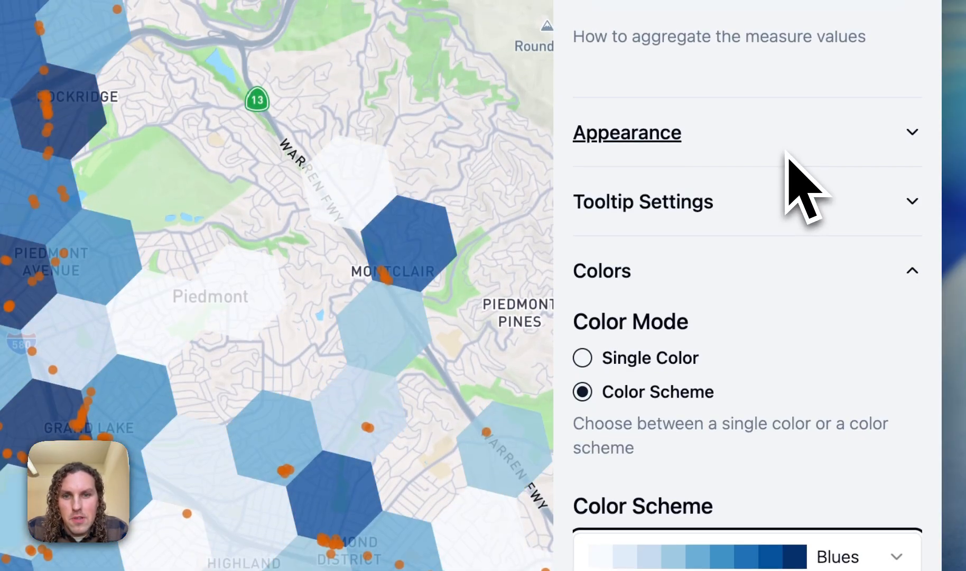
{"action": "scroll", "coordinate": [761, 184], "scroll_direction": "down", "scroll_amount": 6}
{"action": "scroll", "coordinate": [737, 317], "scroll_direction": "down", "scroll_amount": 5}
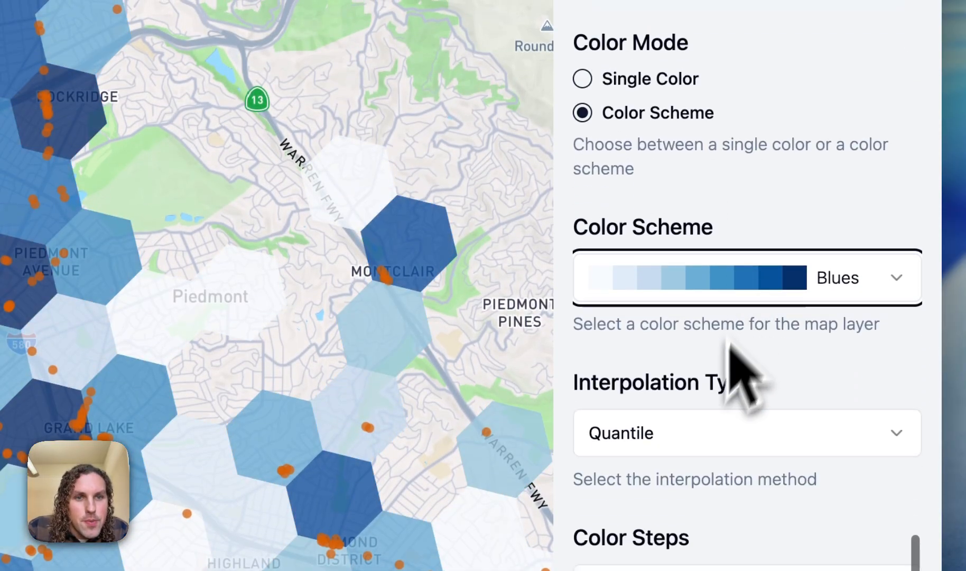
Step: Set the Restaurant Density layer's color interpolation type to Value
{"action": "left_click", "coordinate": [732, 271]}
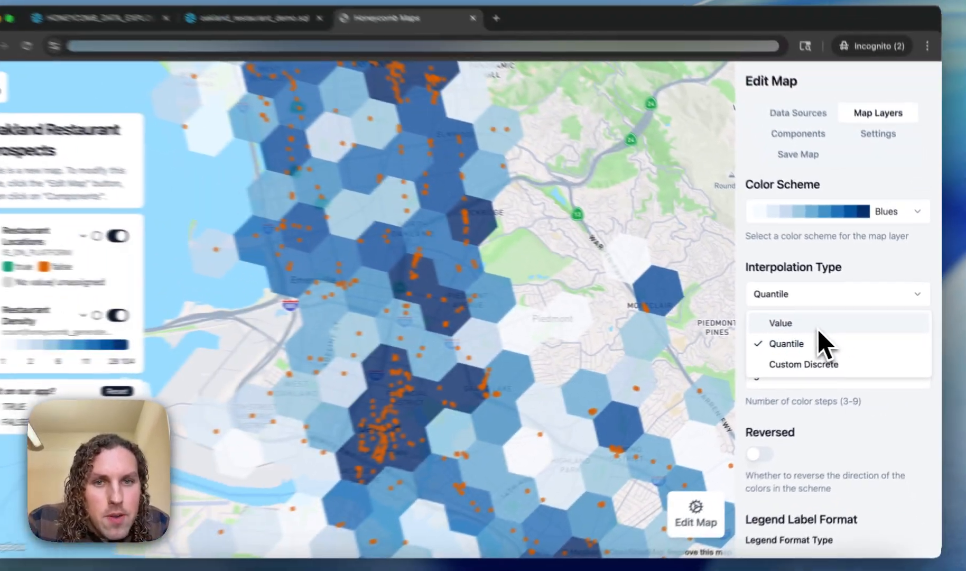
{"action": "left_click", "coordinate": [734, 302]}
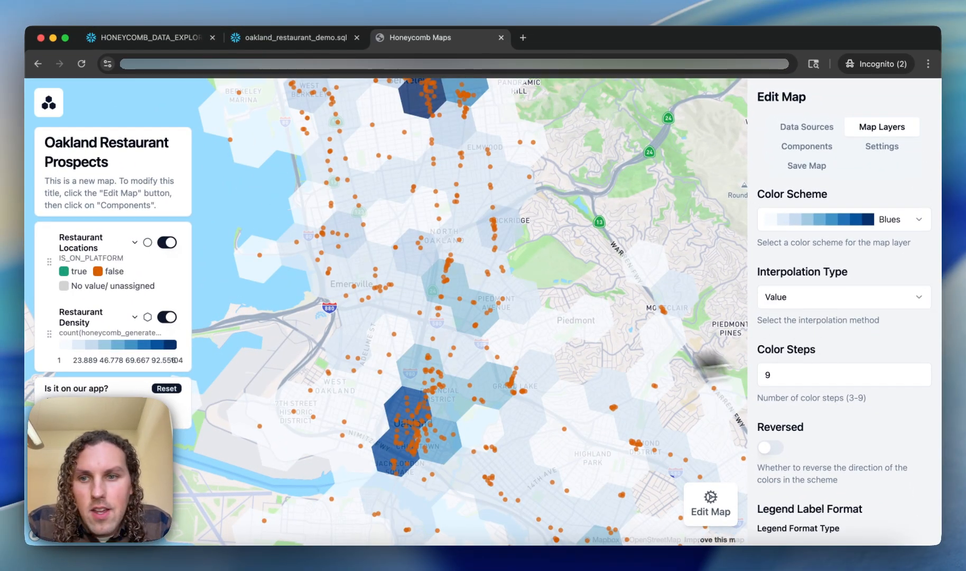
{"action": "scroll", "coordinate": [815, 319], "scroll_direction": "up", "scroll_amount": 5}
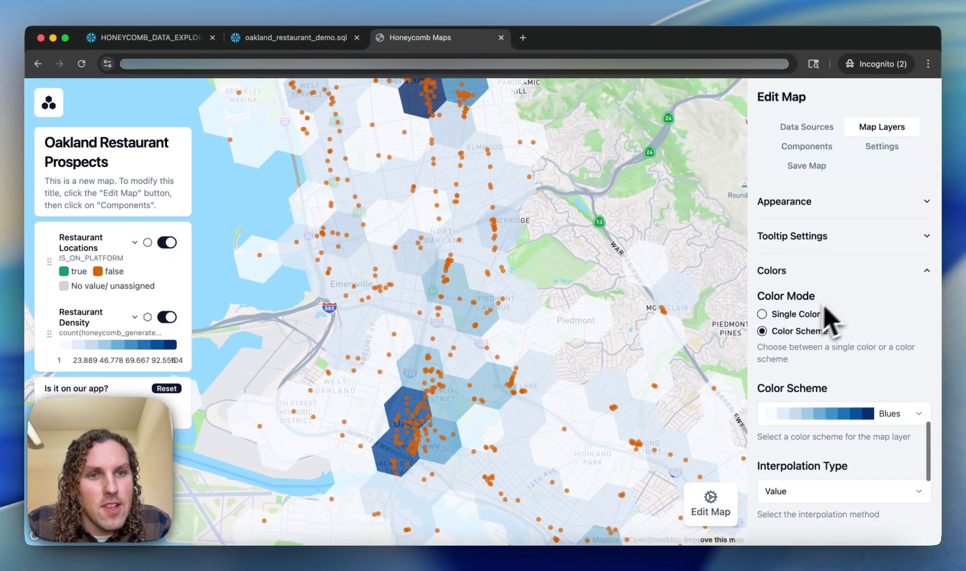
{"action": "left_click", "coordinate": [844, 285]}
Step: Enable tooltips for the Restaurant Density layer and include the honeycomb_generated_id field aggregated by Count
{"action": "left_click", "coordinate": [841, 452]}
{"action": "scroll", "coordinate": [840, 465], "scroll_direction": "down", "scroll_amount": 2}
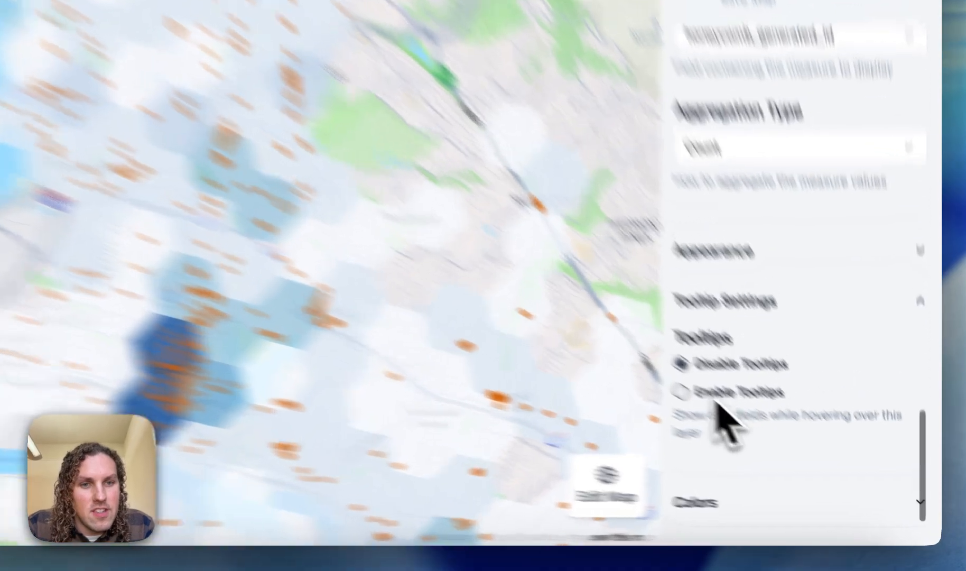
{"action": "left_click", "coordinate": [783, 450]}
{"action": "scroll", "coordinate": [784, 457], "scroll_direction": "down", "scroll_amount": 3}
{"action": "scroll", "coordinate": [618, 344], "scroll_direction": "down", "scroll_amount": 3}
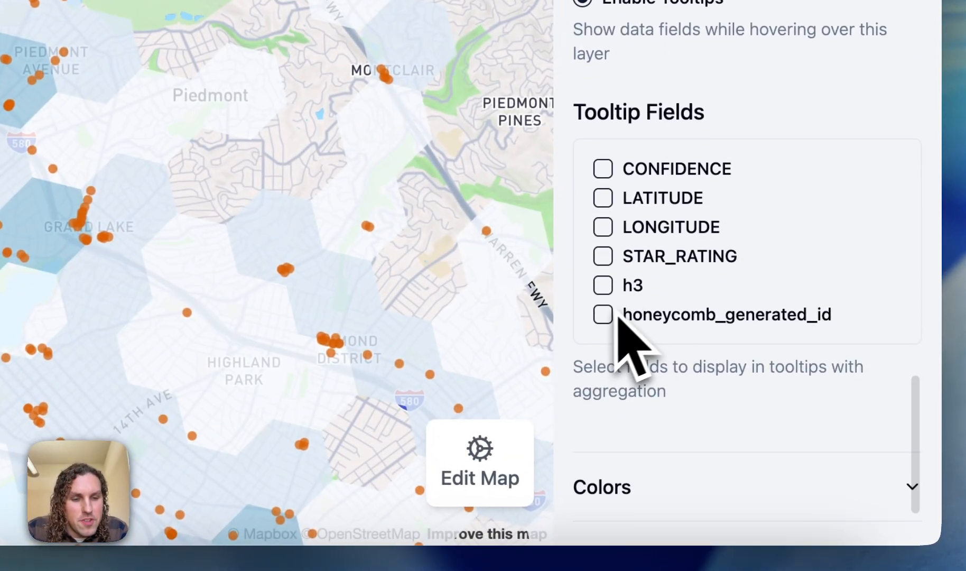
{"action": "left_click", "coordinate": [608, 316]}
{"action": "left_click", "coordinate": [872, 317]}
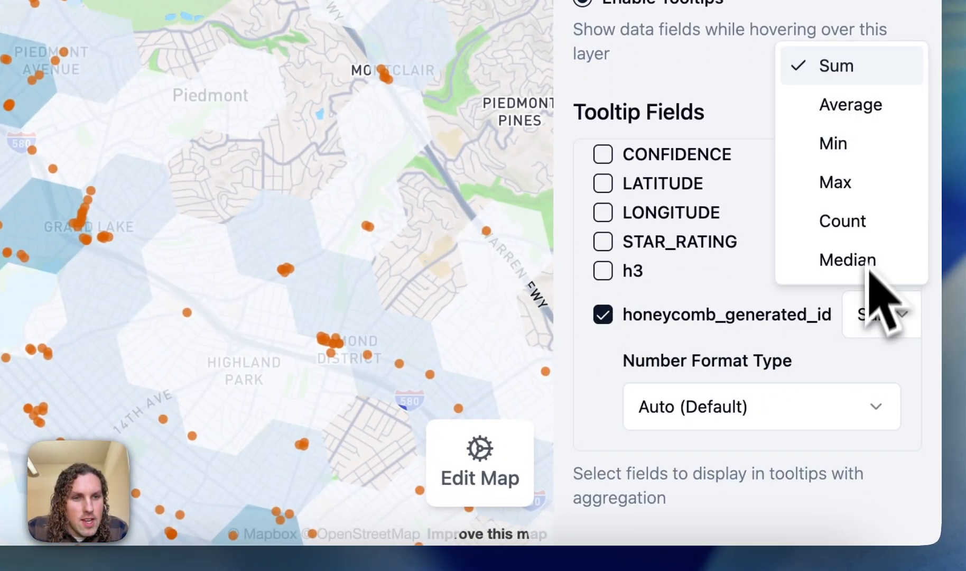
{"action": "left_click", "coordinate": [867, 224]}
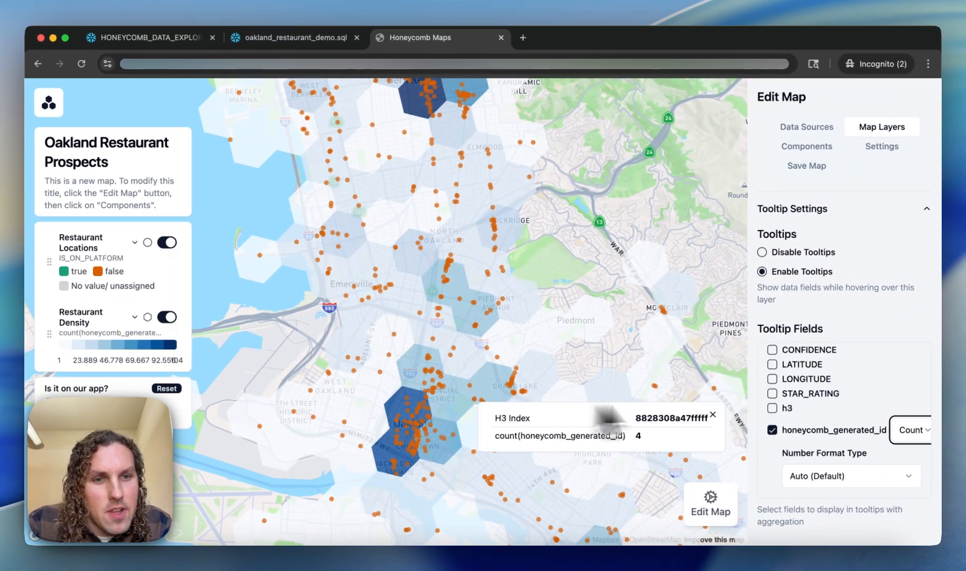
Step: Add the STAR_RATING field to the Restaurant Density tooltips, aggregated by Average
{"action": "left_click", "coordinate": [772, 394]}
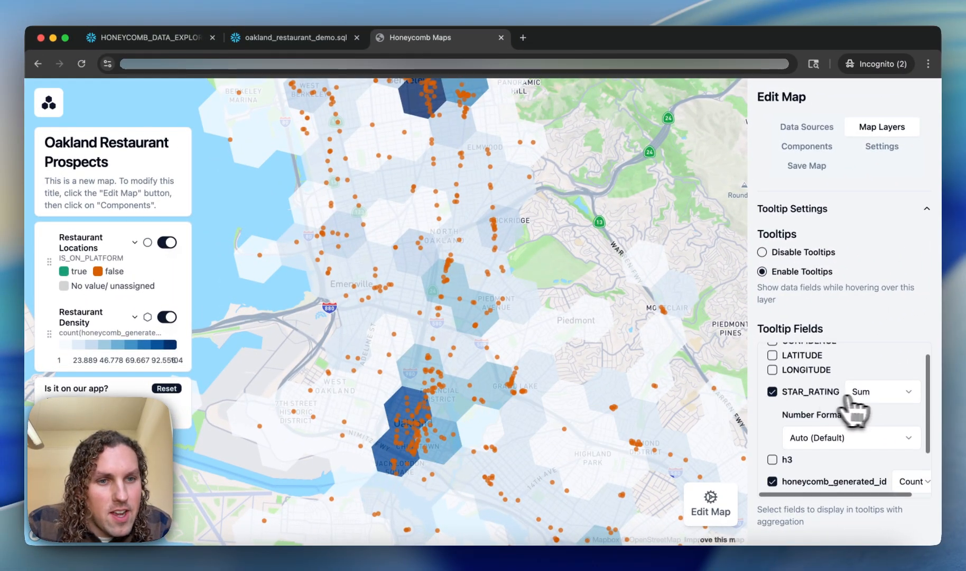
{"action": "left_click", "coordinate": [878, 391]}
{"action": "left_click", "coordinate": [876, 442]}
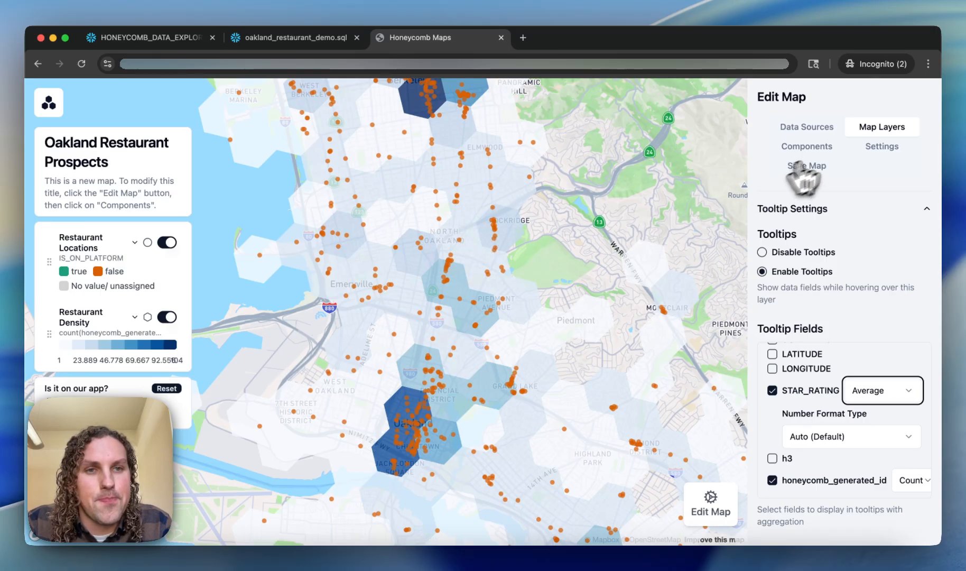
Step: Add a new map component and set its type to Big Number
{"action": "left_click", "coordinate": [830, 150]}
{"action": "left_click", "coordinate": [881, 148]}
{"action": "left_click", "coordinate": [818, 153]}
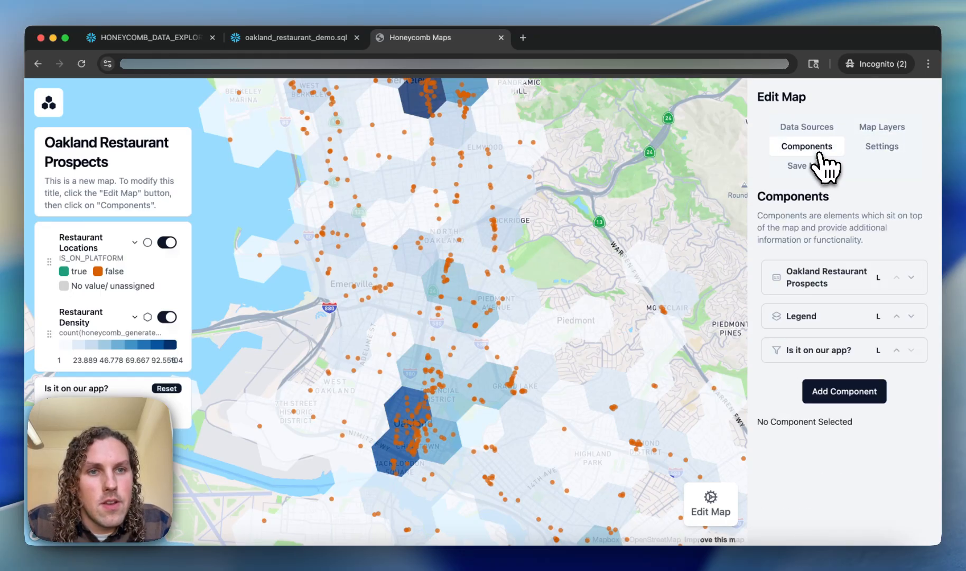
{"action": "left_click_drag", "start_coordinate": [496, 366], "coordinate": [545, 323]}
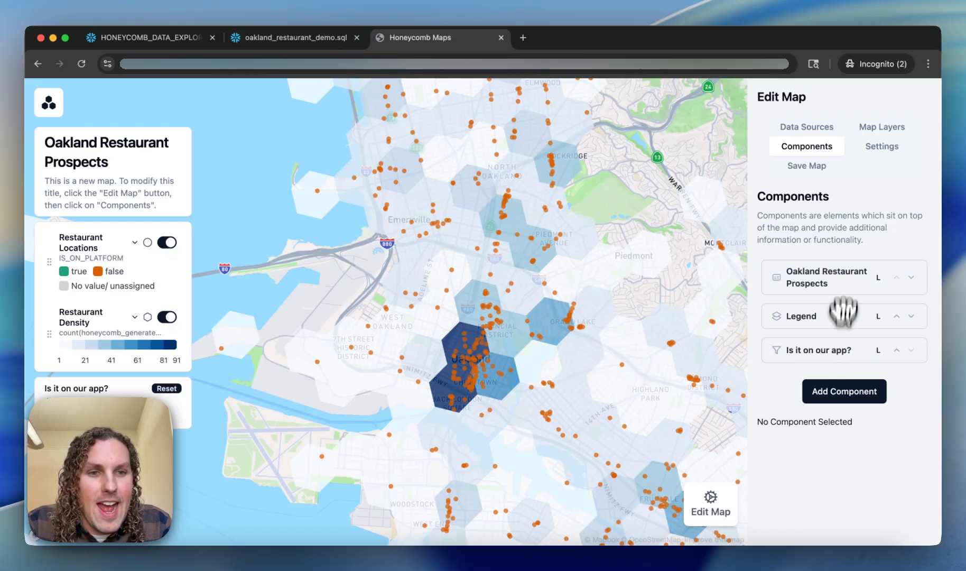
{"action": "left_click", "coordinate": [828, 395]}
{"action": "scroll", "coordinate": [826, 423], "scroll_direction": "down", "scroll_amount": 3}
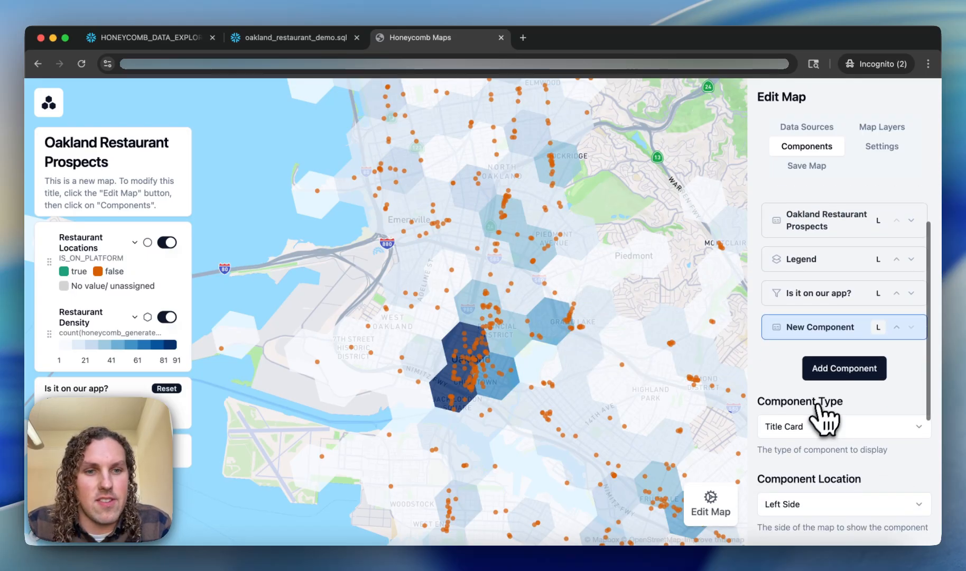
{"action": "left_click", "coordinate": [817, 413]}
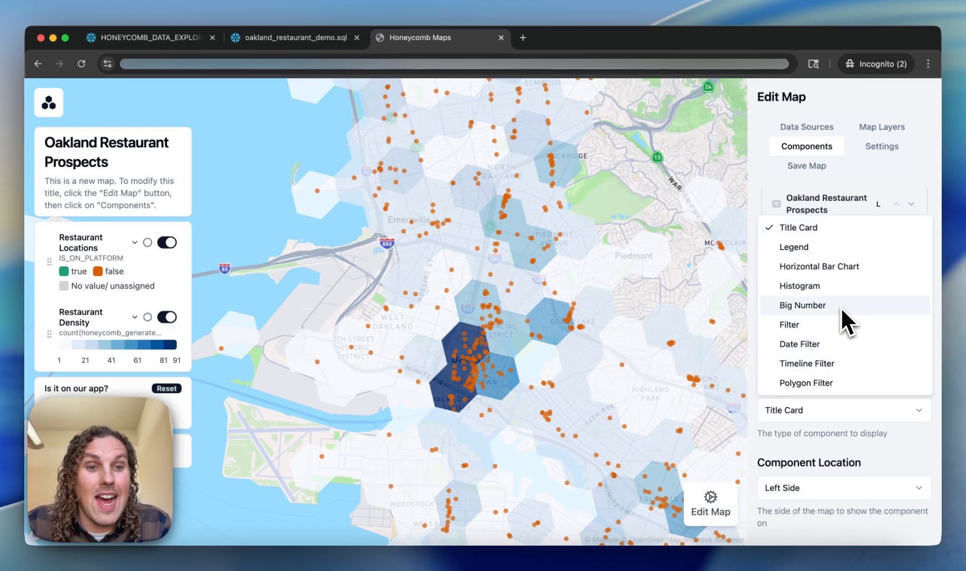
{"action": "left_click", "coordinate": [825, 305]}
{"action": "scroll", "coordinate": [843, 317], "scroll_direction": "down", "scroll_amount": 5}
{"action": "scroll", "coordinate": [827, 351], "scroll_direction": "up", "scroll_amount": 2}
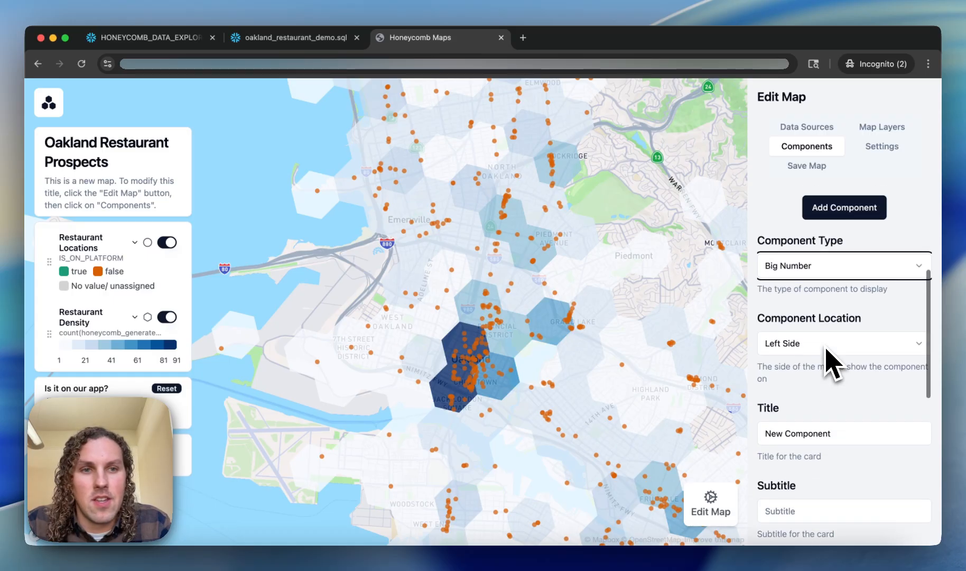
Step: Place the Big Number component on the right side of the map and title it "Total Restaurants on Map"
{"action": "scroll", "coordinate": [832, 365], "scroll_direction": "up", "scroll_amount": 3}
{"action": "left_click", "coordinate": [879, 290]}
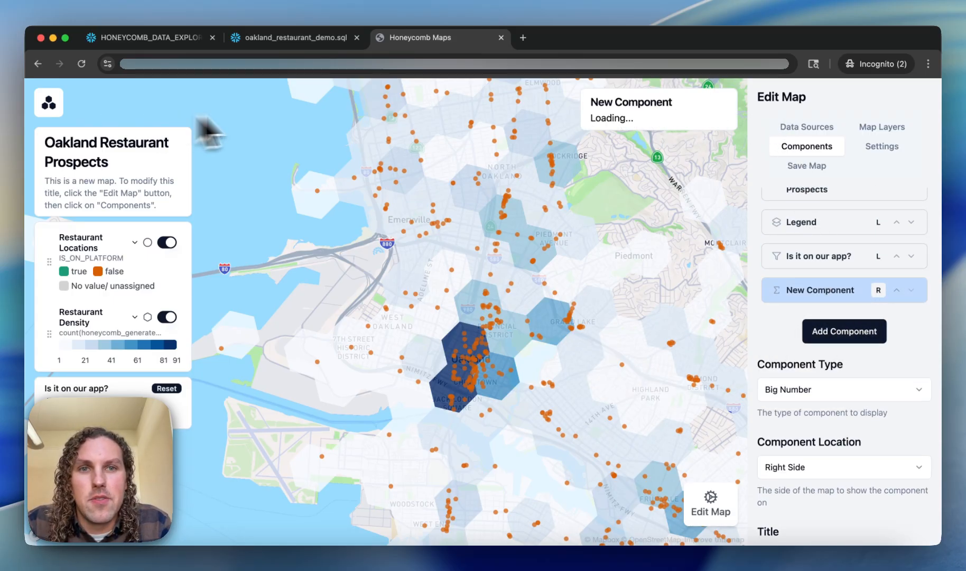
{"action": "scroll", "coordinate": [821, 359], "scroll_direction": "down", "scroll_amount": 3}
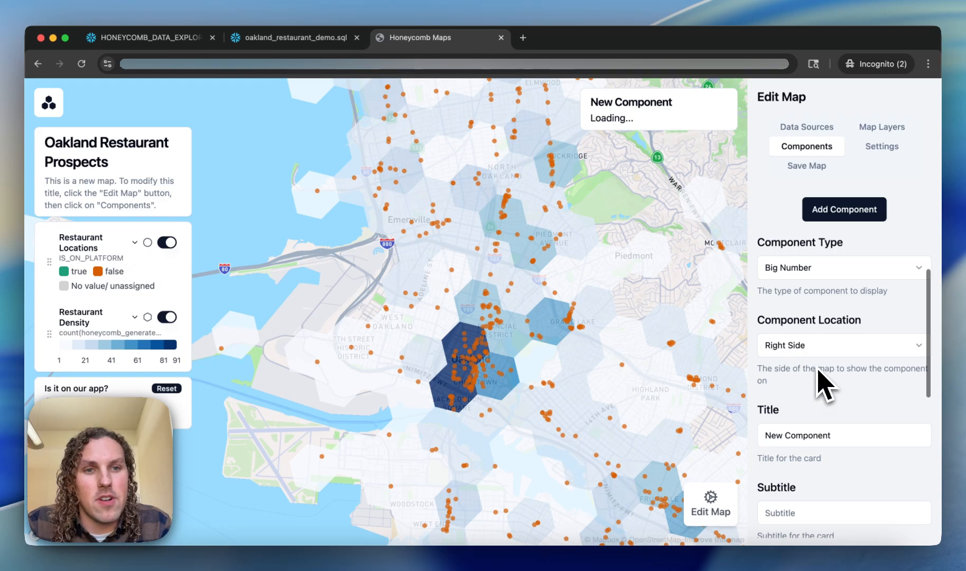
{"action": "scroll", "coordinate": [819, 370], "scroll_direction": "down", "scroll_amount": 1}
{"action": "double_click", "coordinate": [809, 380]}
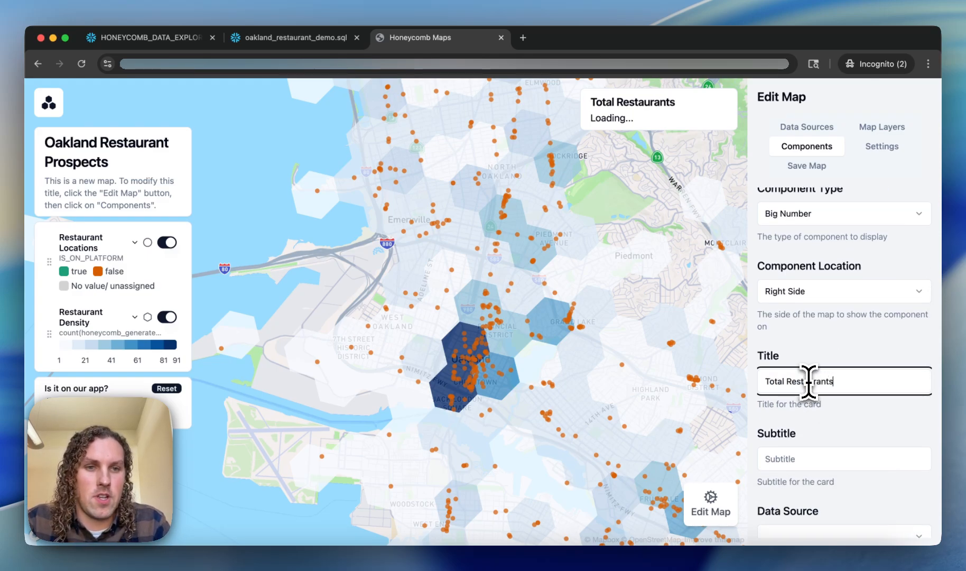
Step: Make the Big Number component show the Count of honeycomb_generated_id from the Snowflake Query 1 data source
{"action": "scroll", "coordinate": [810, 391], "scroll_direction": "down", "scroll_amount": 3}
{"action": "left_click", "coordinate": [812, 403]}
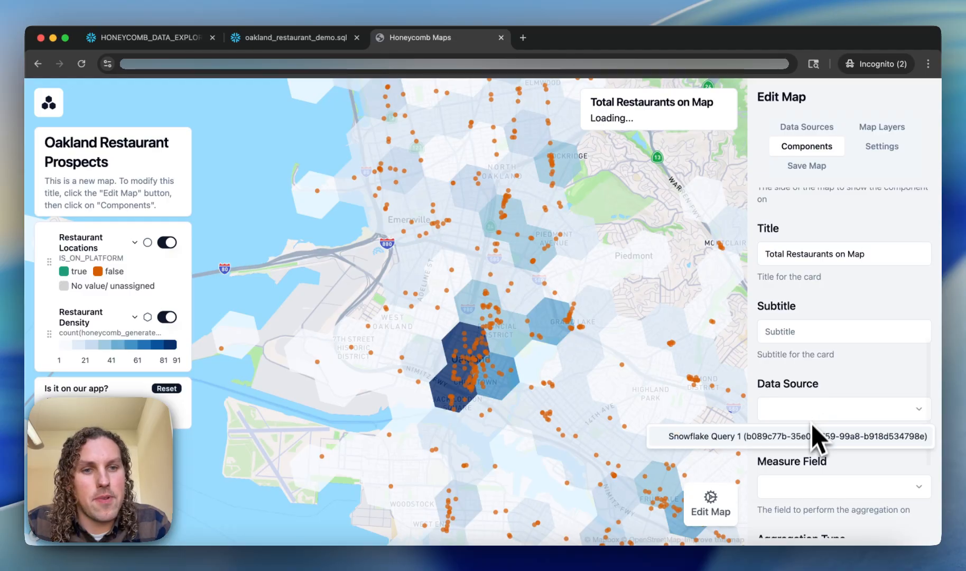
{"action": "left_click", "coordinate": [815, 438]}
{"action": "scroll", "coordinate": [815, 453], "scroll_direction": "down", "scroll_amount": 1}
{"action": "left_click", "coordinate": [814, 452]}
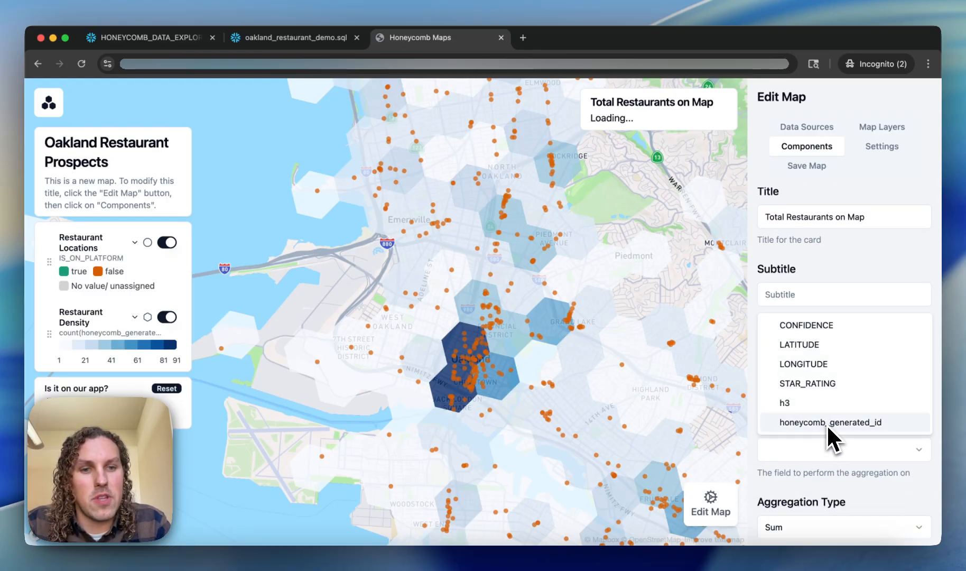
{"action": "left_click", "coordinate": [827, 425]}
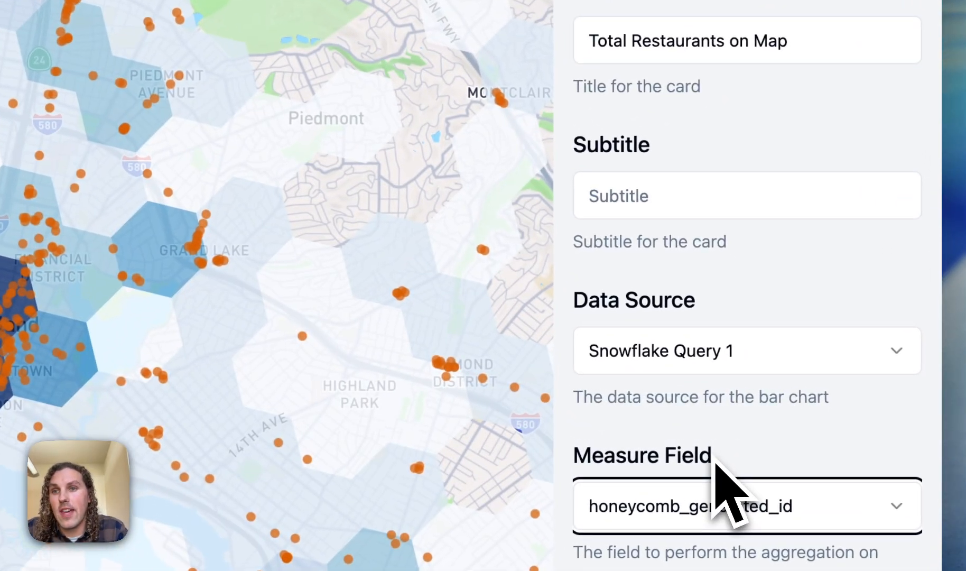
{"action": "scroll", "coordinate": [717, 464], "scroll_direction": "down", "scroll_amount": 4}
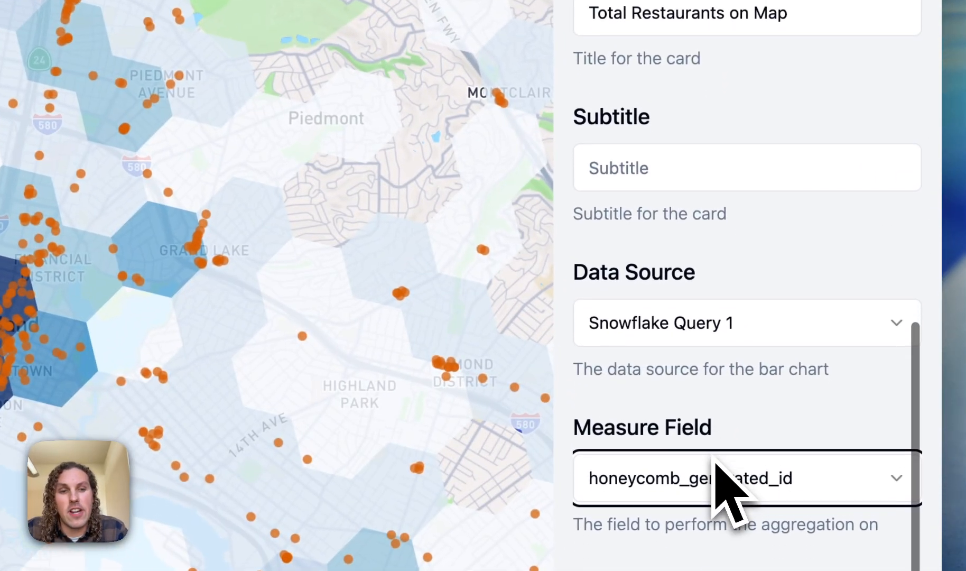
{"action": "left_click", "coordinate": [702, 473]}
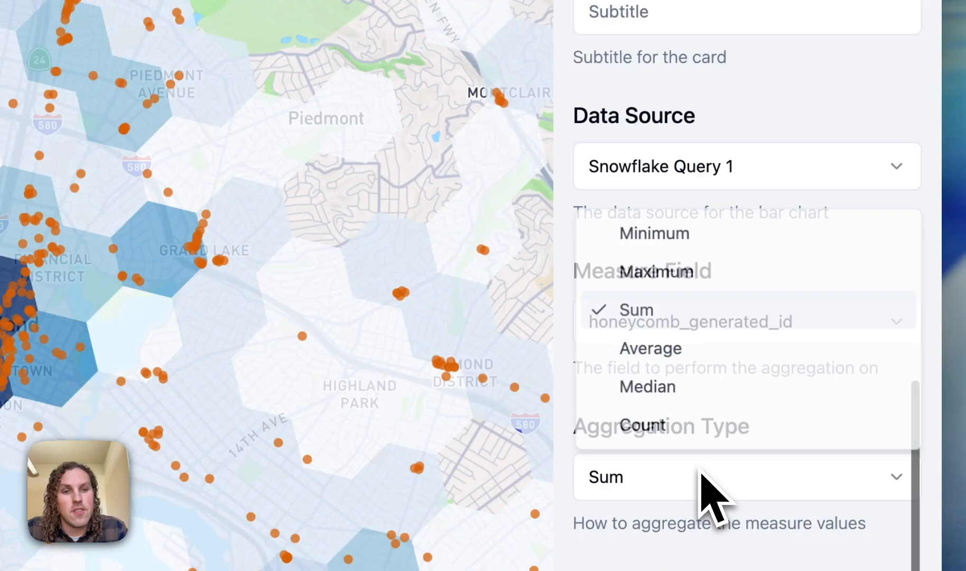
{"action": "left_click", "coordinate": [704, 427]}
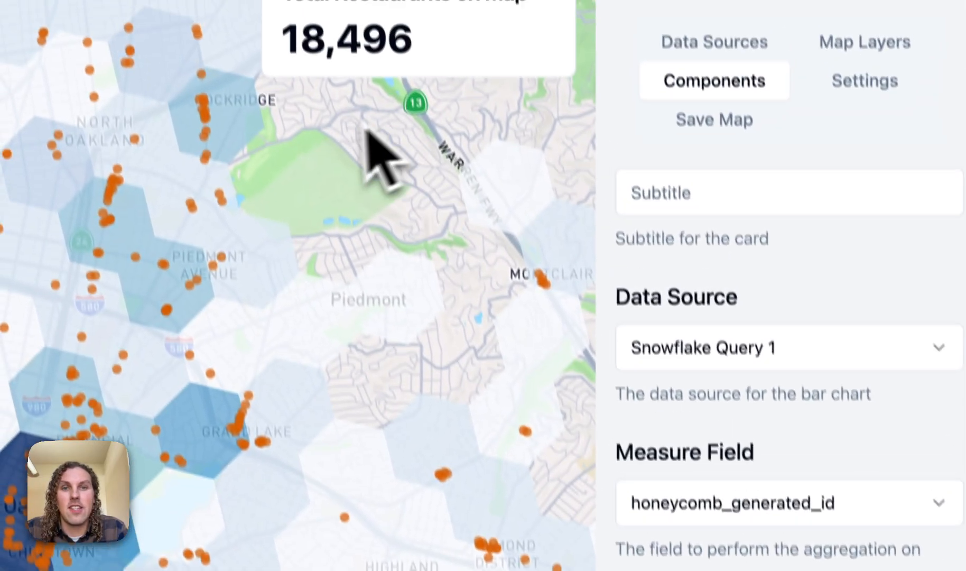
{"action": "scroll", "coordinate": [753, 314], "scroll_direction": "down", "scroll_amount": 3}
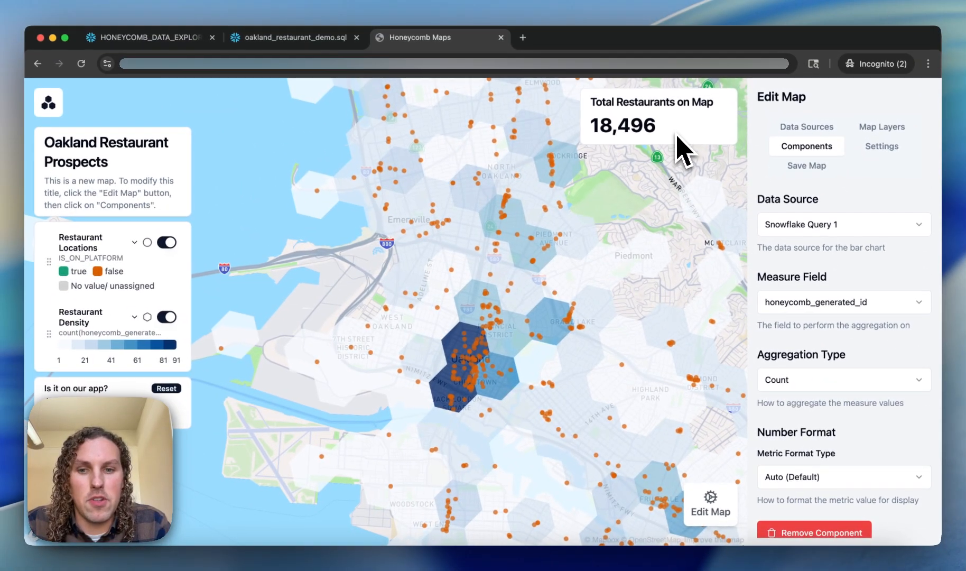
Step: Add another map component and set its type to Polygon Filter
{"action": "scroll", "coordinate": [809, 351], "scroll_direction": "up", "scroll_amount": 3}
{"action": "scroll", "coordinate": [807, 343], "scroll_direction": "up", "scroll_amount": 5}
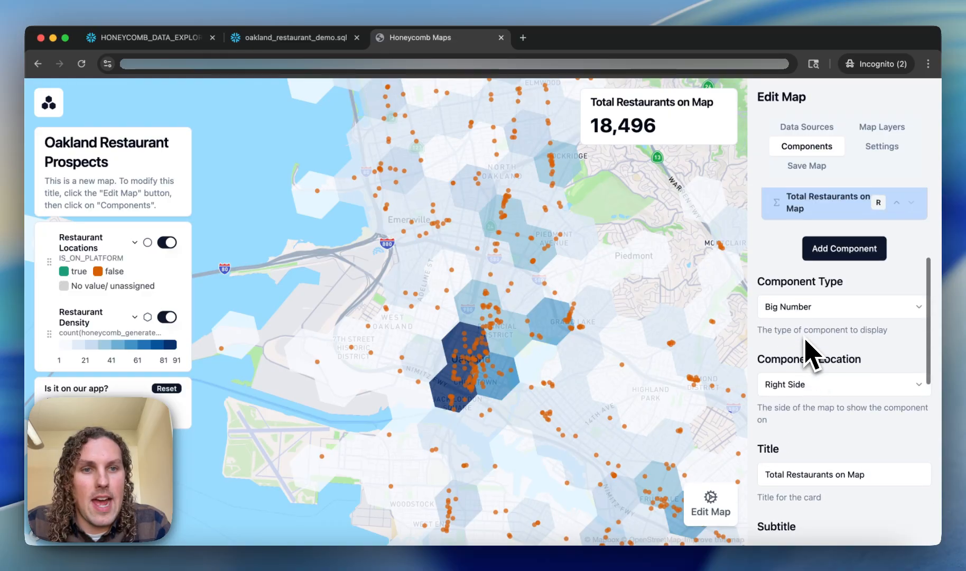
{"action": "double_click", "coordinate": [459, 349]}
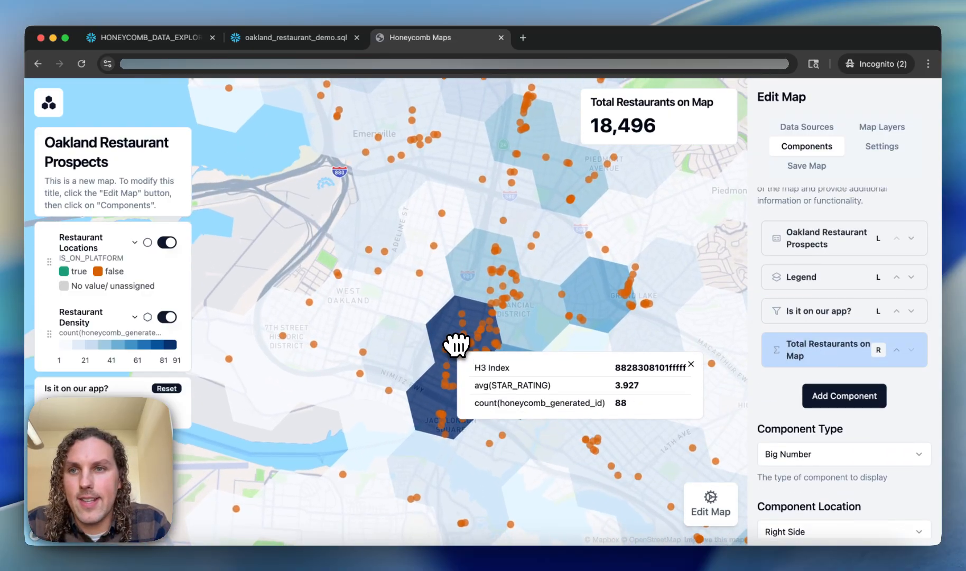
{"action": "scroll", "coordinate": [462, 296], "scroll_direction": "down", "scroll_amount": 5}
{"action": "left_click", "coordinate": [827, 396]}
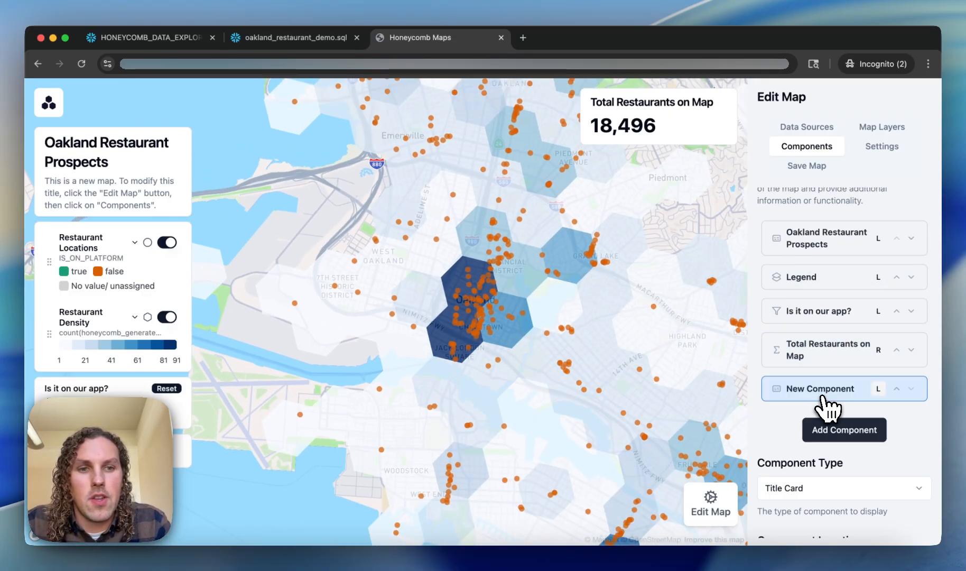
{"action": "scroll", "coordinate": [830, 407], "scroll_direction": "down", "scroll_amount": 2}
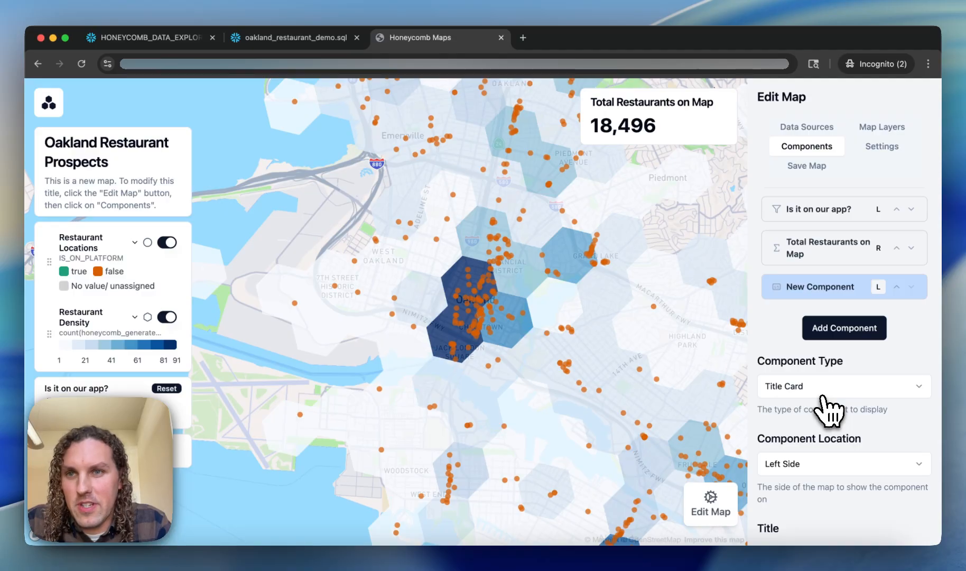
{"action": "scroll", "coordinate": [830, 405], "scroll_direction": "down", "scroll_amount": 2}
{"action": "left_click", "coordinate": [835, 327]}
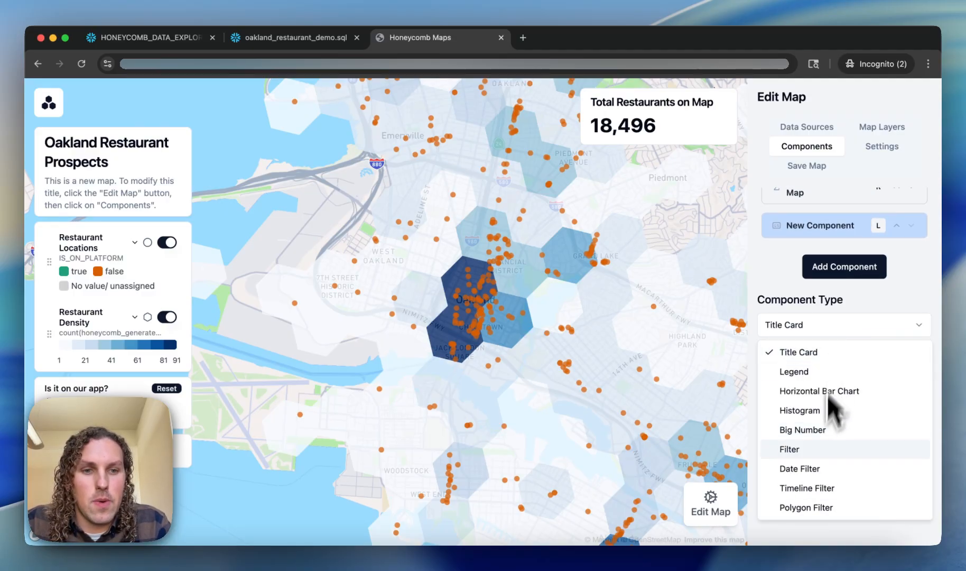
{"action": "left_click", "coordinate": [826, 508]}
Step: Title the polygon filter component "Area Filter"
{"action": "scroll", "coordinate": [843, 418], "scroll_direction": "down", "scroll_amount": 4}
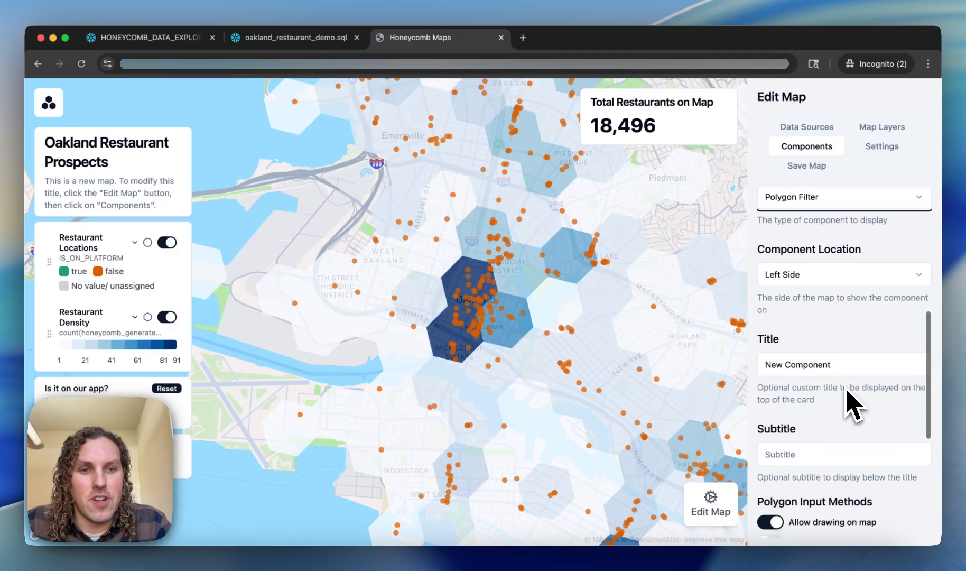
{"action": "scroll", "coordinate": [847, 391], "scroll_direction": "down", "scroll_amount": 2}
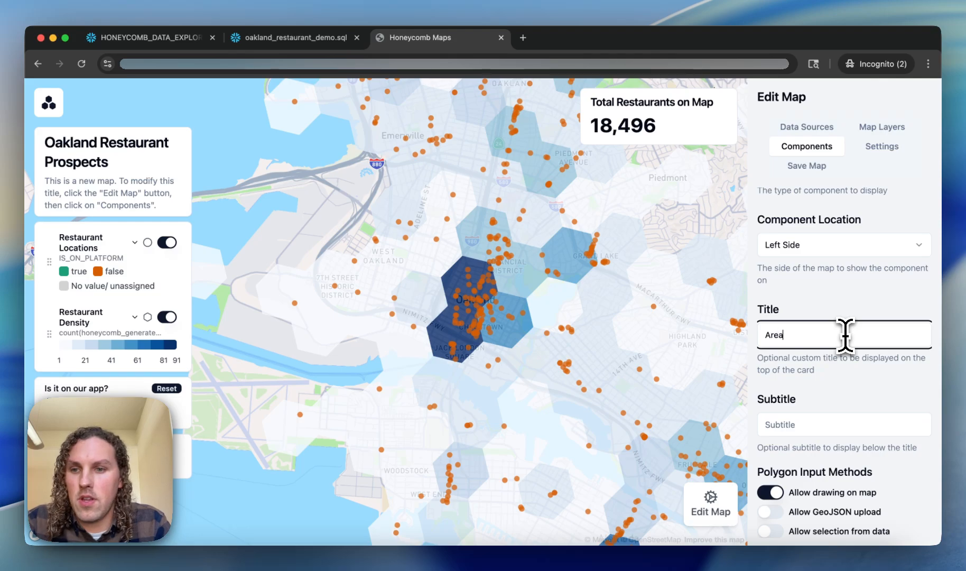
{"action": "scroll", "coordinate": [846, 335], "scroll_direction": "down", "scroll_amount": 8}
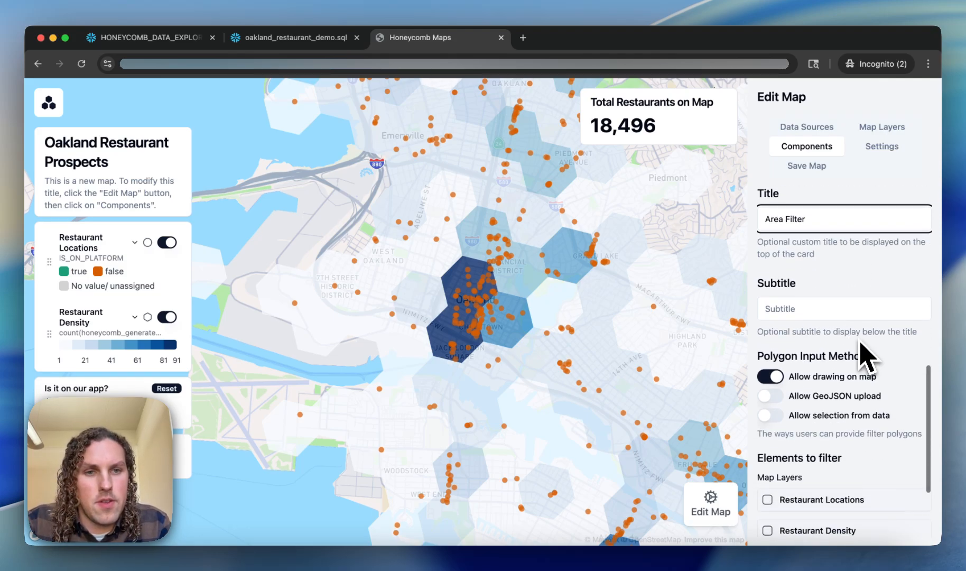
Step: Include the Restaurant Locations layer in the elements filtered by the Area Filter
{"action": "scroll", "coordinate": [848, 324], "scroll_direction": "up", "scroll_amount": 3}
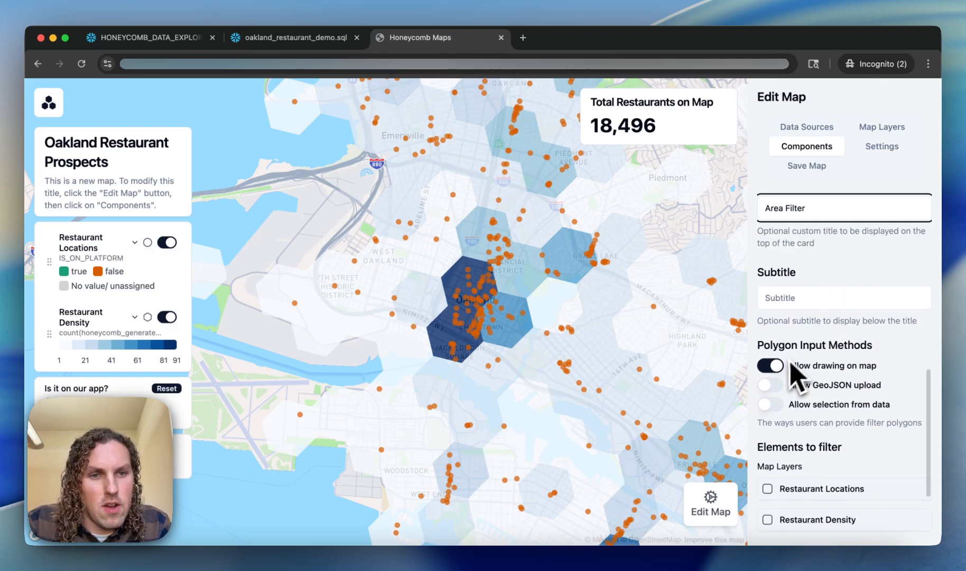
{"action": "scroll", "coordinate": [813, 377], "scroll_direction": "down", "scroll_amount": 4}
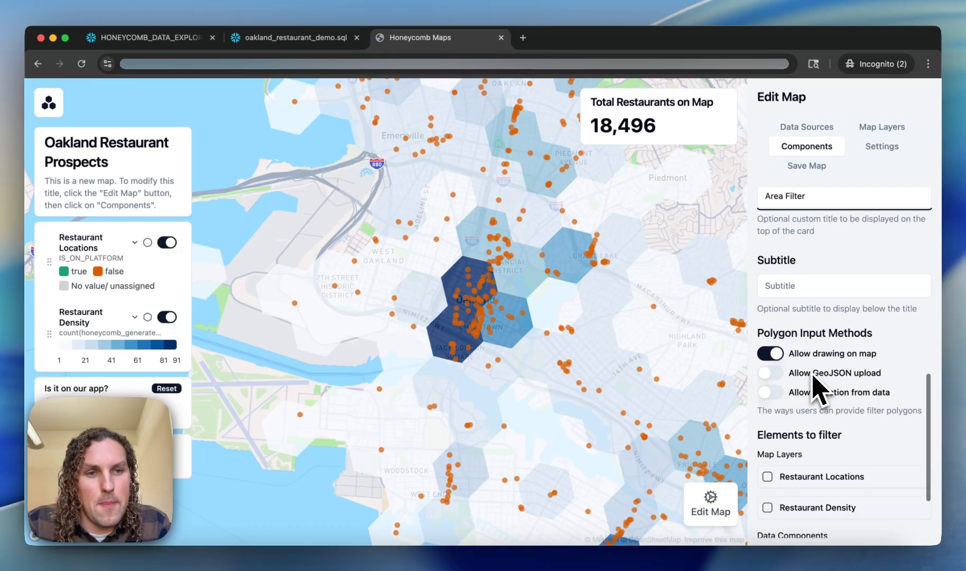
{"action": "left_click", "coordinate": [767, 382]}
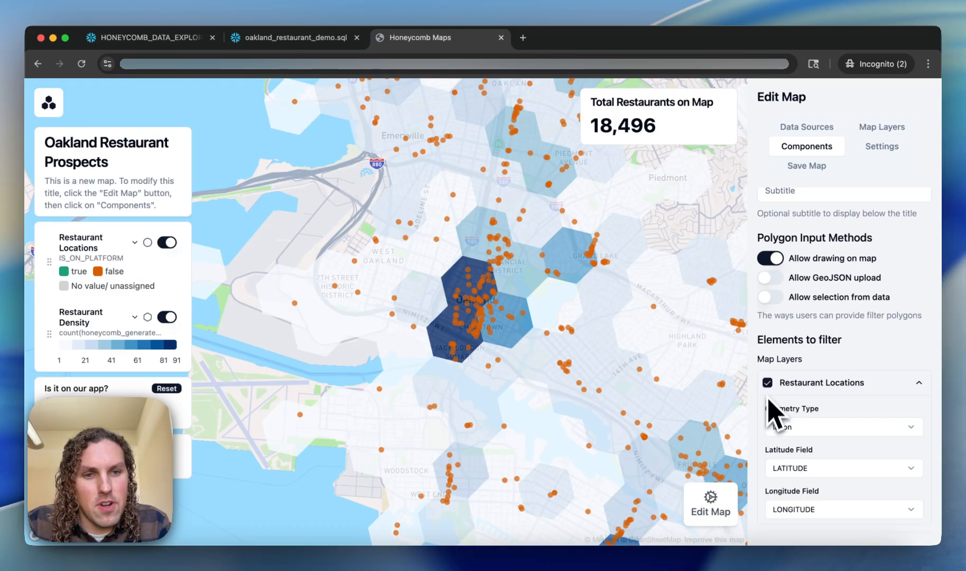
Step: Include the Restaurant Density layer and the Total Restaurants on Map component in the elements filtered by the Area Filter
{"action": "scroll", "coordinate": [771, 439], "scroll_direction": "down", "scroll_amount": 5}
{"action": "left_click", "coordinate": [767, 413]}
{"action": "scroll", "coordinate": [771, 460], "scroll_direction": "down", "scroll_amount": 5}
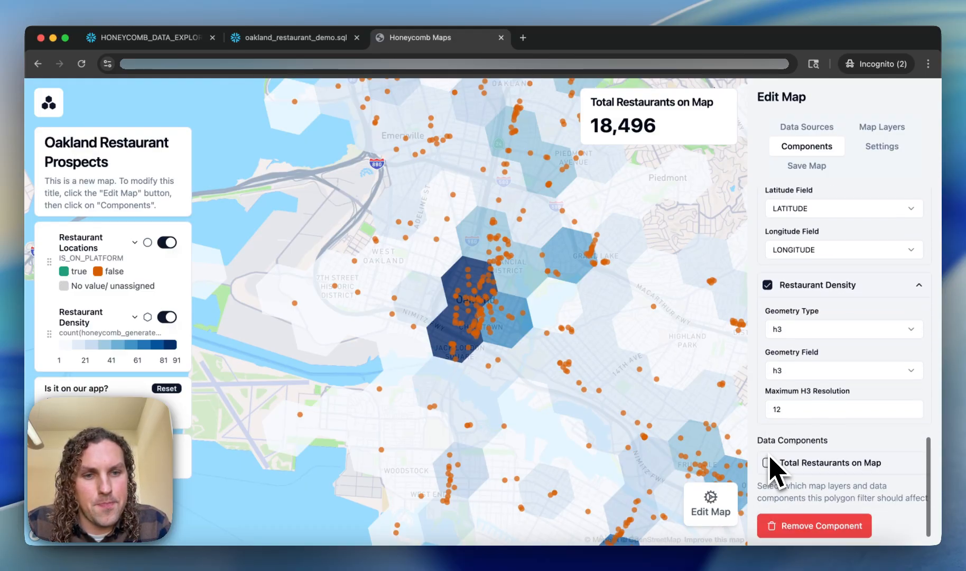
{"action": "left_click", "coordinate": [768, 463]}
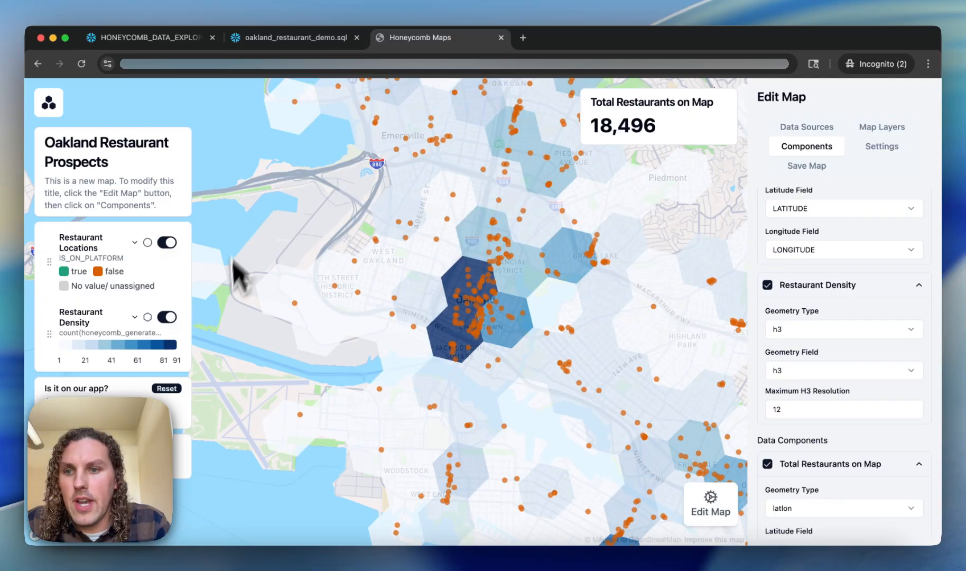
Step: Set the Polygon Filter component's placement to R and hide the Restaurant Density layer
{"action": "scroll", "coordinate": [826, 239], "scroll_direction": "up", "scroll_amount": 10}
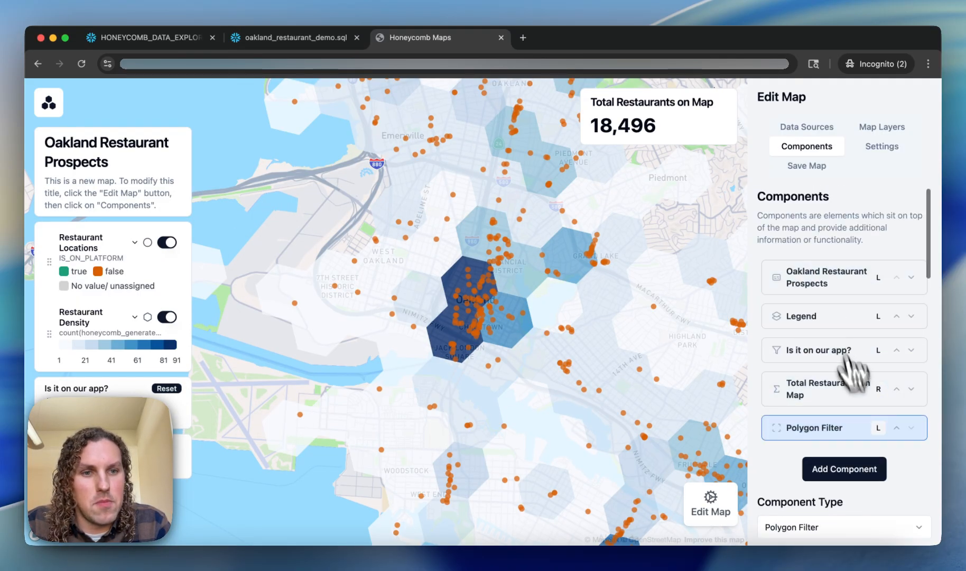
{"action": "left_click", "coordinate": [879, 428]}
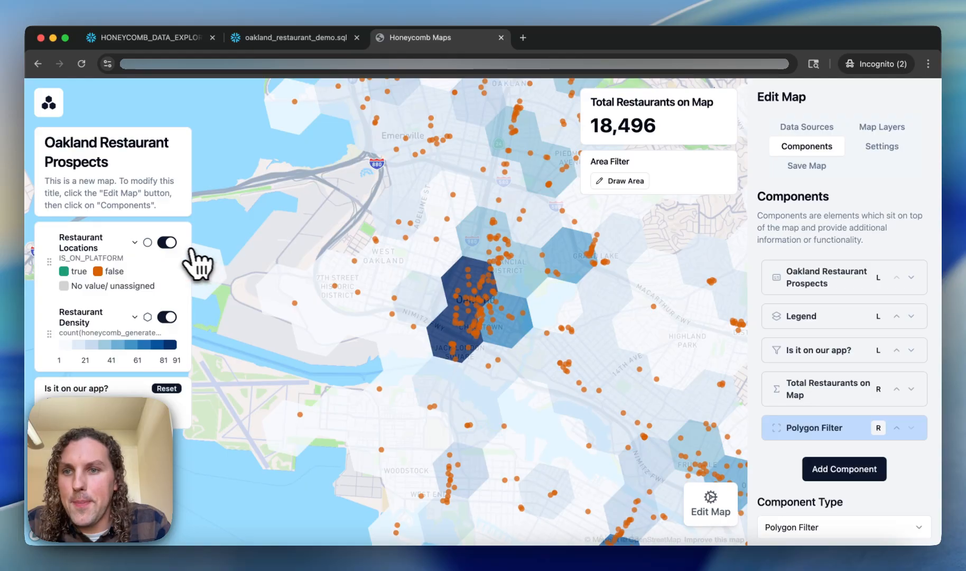
{"action": "left_click", "coordinate": [167, 317]}
Step: Draw a six-point Area Filter polygon around central Berkeley on the map
{"action": "left_click_drag", "start_coordinate": [429, 210], "coordinate": [417, 342]}
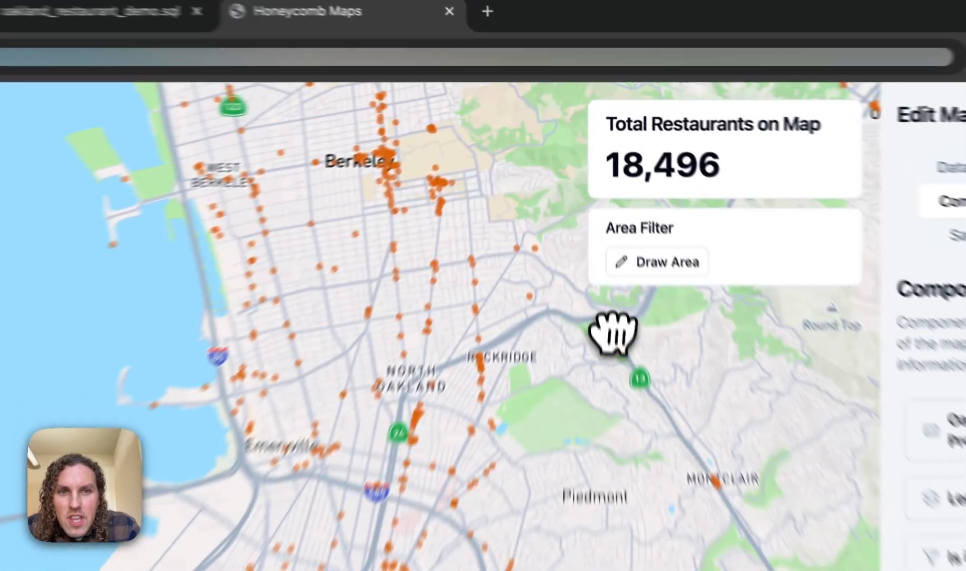
{"action": "left_click", "coordinate": [632, 181]}
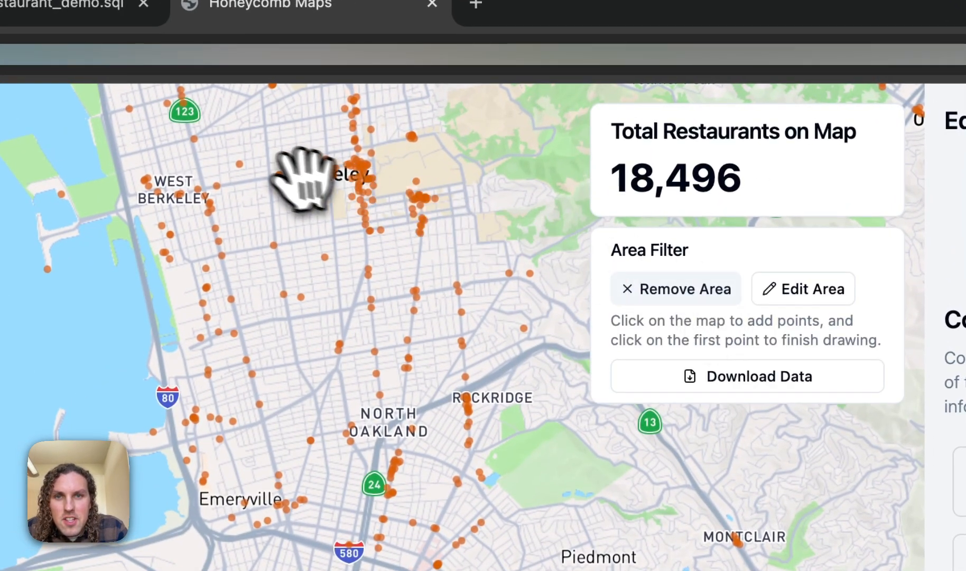
{"action": "left_click", "coordinate": [422, 123]}
{"action": "left_click", "coordinate": [313, 107]}
{"action": "left_click", "coordinate": [416, 107]}
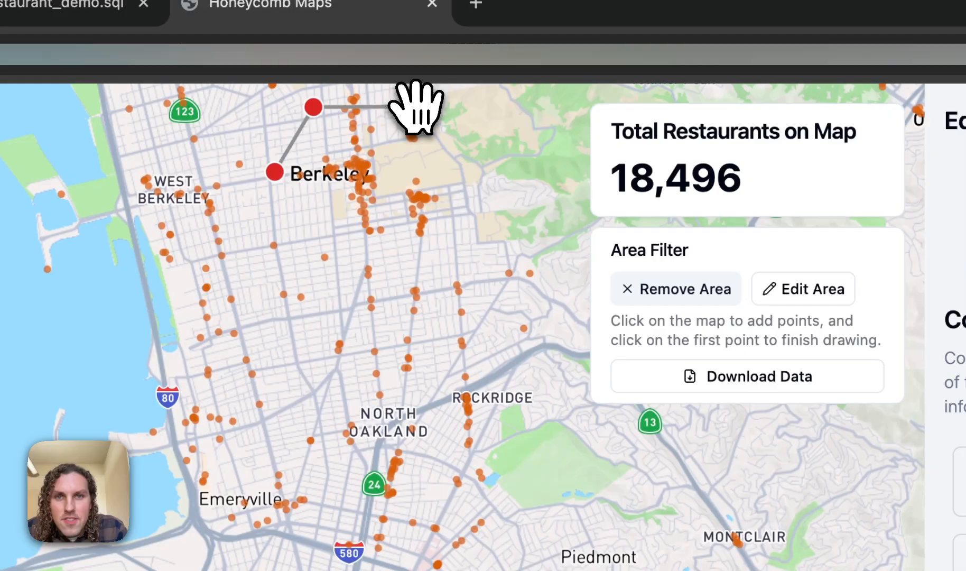
{"action": "left_click", "coordinate": [471, 195]}
{"action": "left_click", "coordinate": [463, 268]}
{"action": "left_click", "coordinate": [329, 283]}
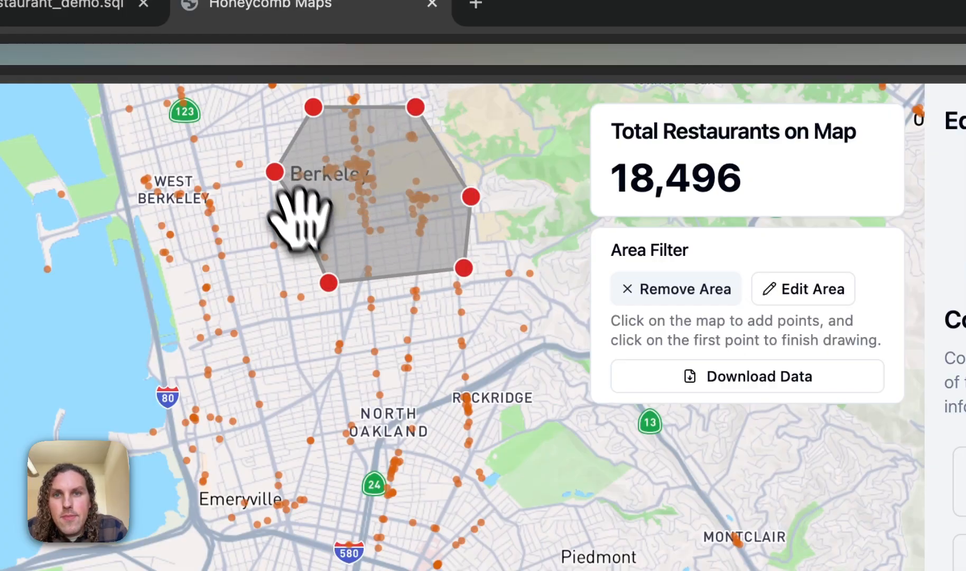
{"action": "left_click", "coordinate": [272, 158]}
Step: Inspect the tooltips of restaurants inside the drawn Berkeley area and reset the Area Filter
{"action": "scroll", "coordinate": [377, 168], "scroll_direction": "up", "scroll_amount": 5}
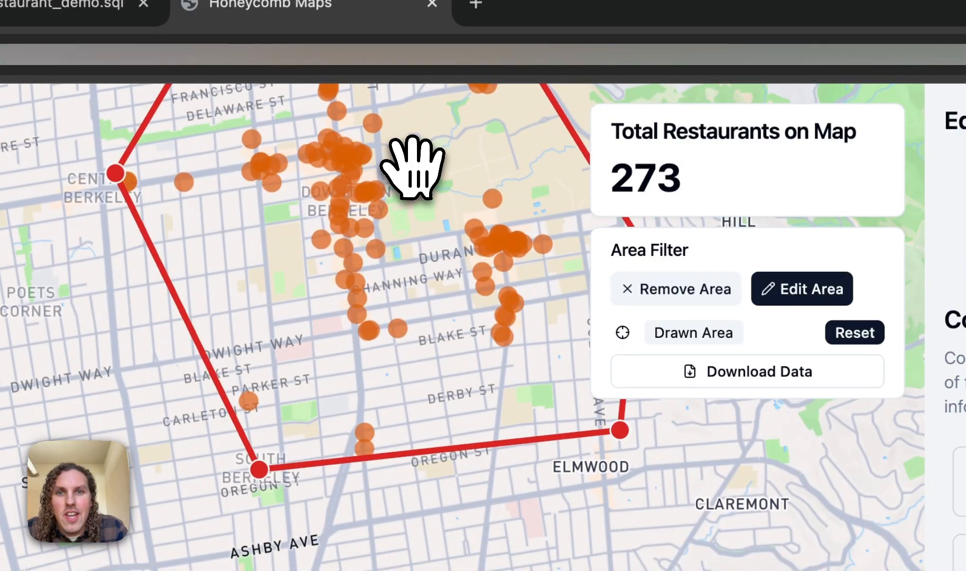
{"action": "mouse_move", "coordinate": [410, 162]}
{"action": "left_mouse_down"}
{"action": "mouse_move", "coordinate": [343, 347]}
{"action": "mouse_move", "coordinate": [300, 412]}
{"action": "left_mouse_up"}
{"action": "scroll", "coordinate": [299, 412], "scroll_direction": "up", "scroll_amount": 3}
{"action": "left_click", "coordinate": [266, 310]}
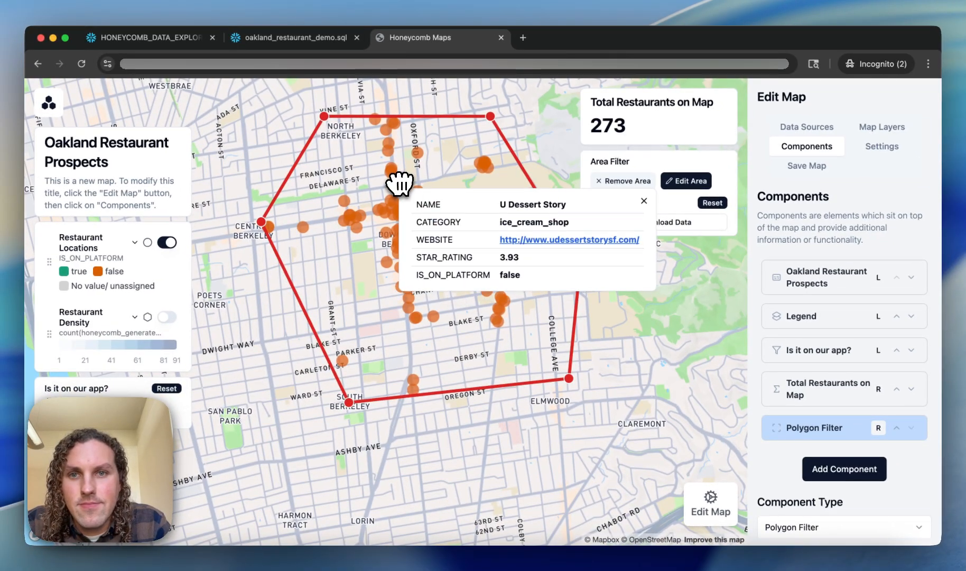
{"action": "mouse_move", "coordinate": [392, 169]}
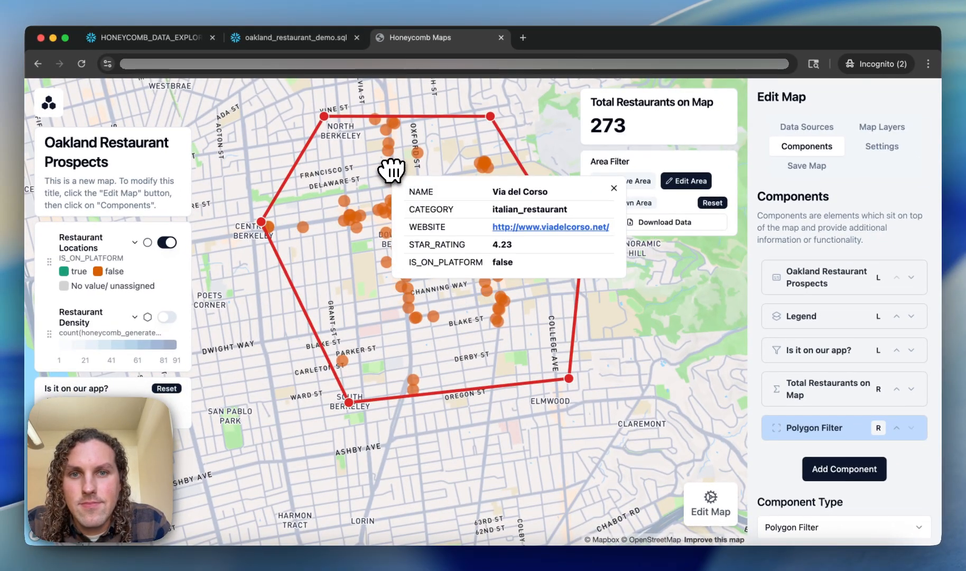
{"action": "left_click", "coordinate": [712, 203]}
Step: Set the initial map view to the current view covering Berkeley, Oakland and Alameda, and save the map
{"action": "scroll", "coordinate": [501, 383], "scroll_direction": "down", "scroll_amount": 5}
{"action": "left_click_drag", "start_coordinate": [509, 362], "coordinate": [500, 266]}
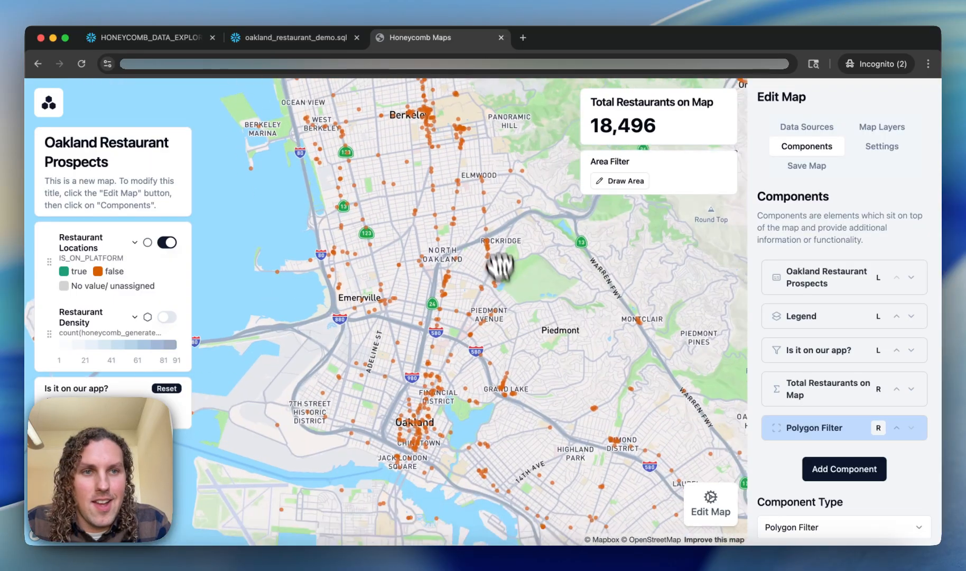
{"action": "scroll", "coordinate": [500, 265], "scroll_direction": "down", "scroll_amount": 3}
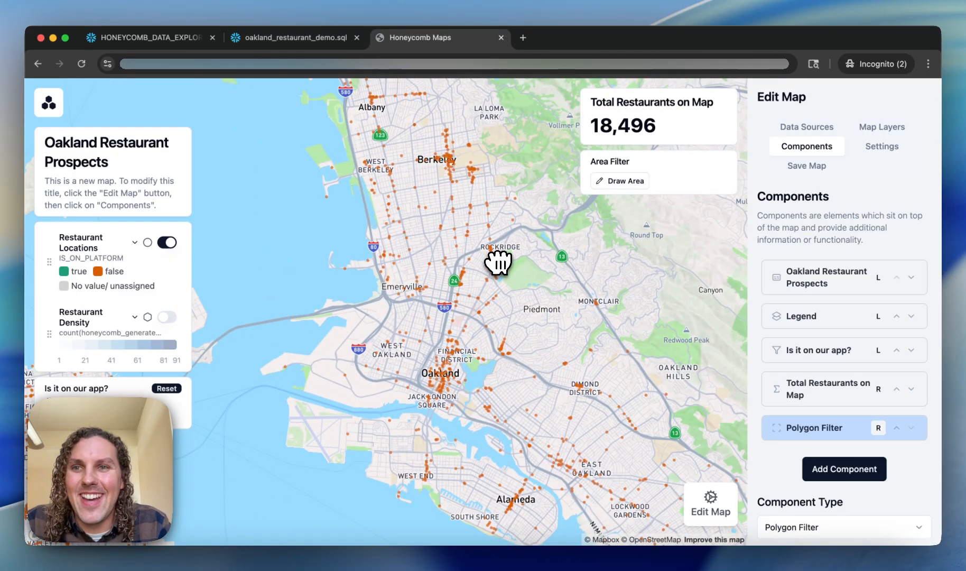
{"action": "left_click", "coordinate": [882, 148]}
{"action": "left_click", "coordinate": [893, 403]}
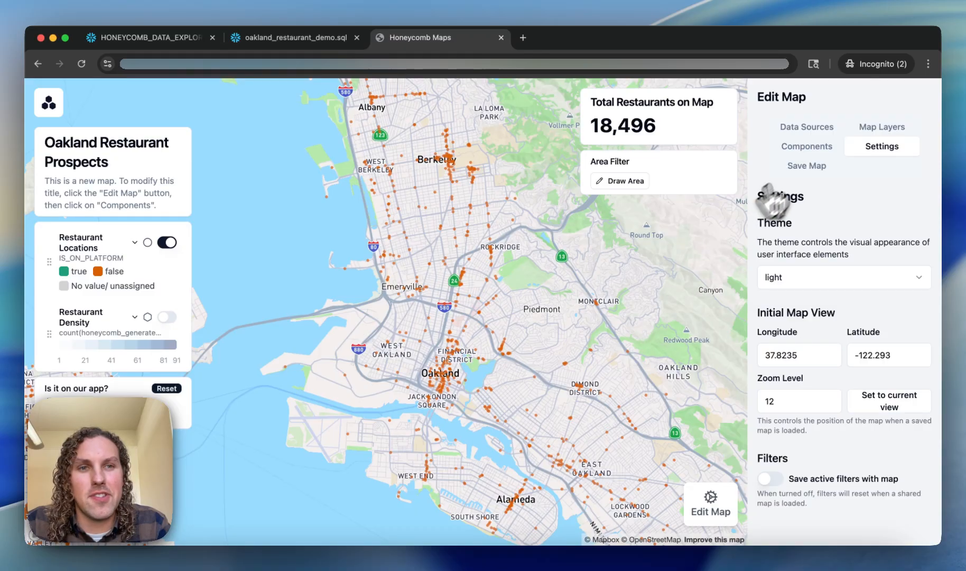
{"action": "left_click", "coordinate": [807, 166]}
{"action": "left_click", "coordinate": [891, 323]}
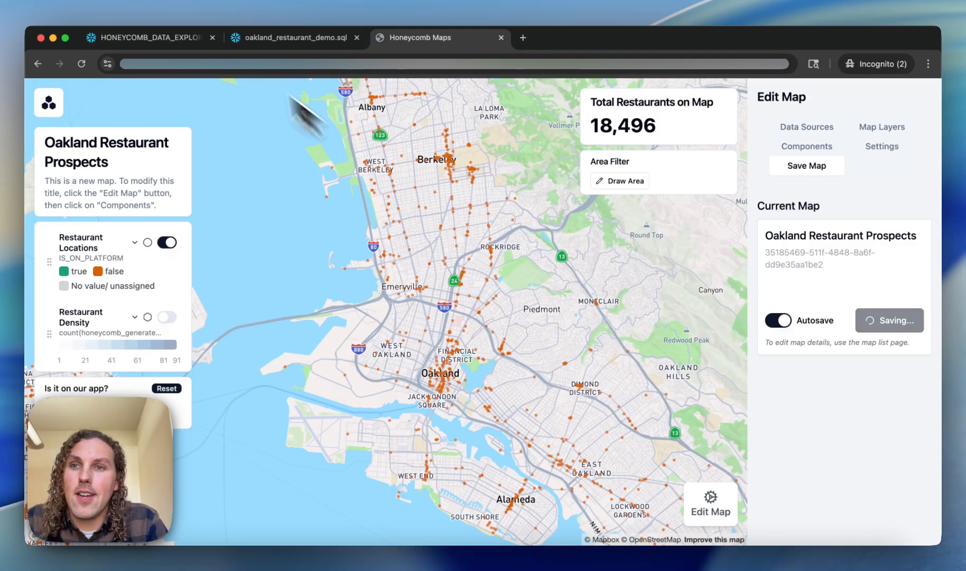
{"action": "left_click", "coordinate": [277, 45]}
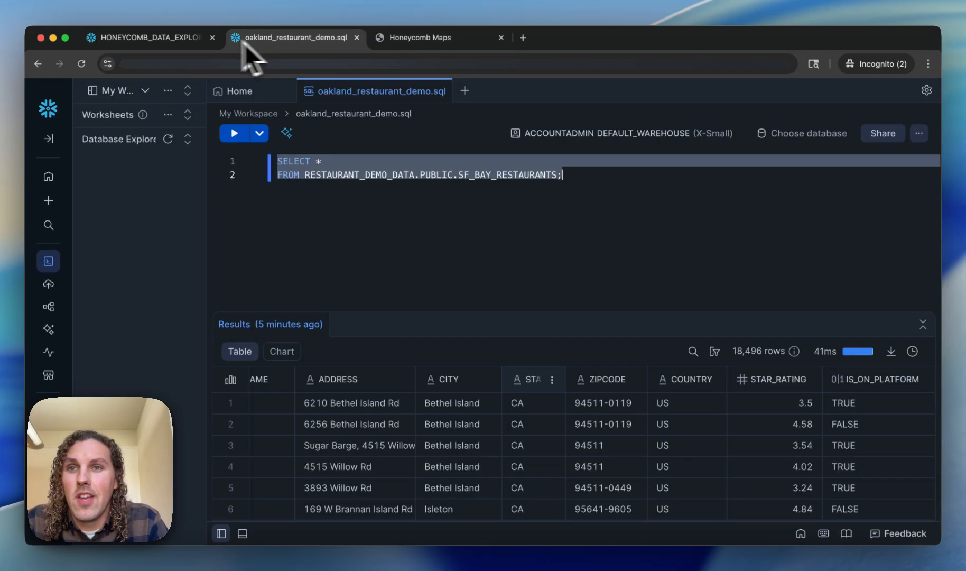
{"action": "left_click", "coordinate": [448, 45]}
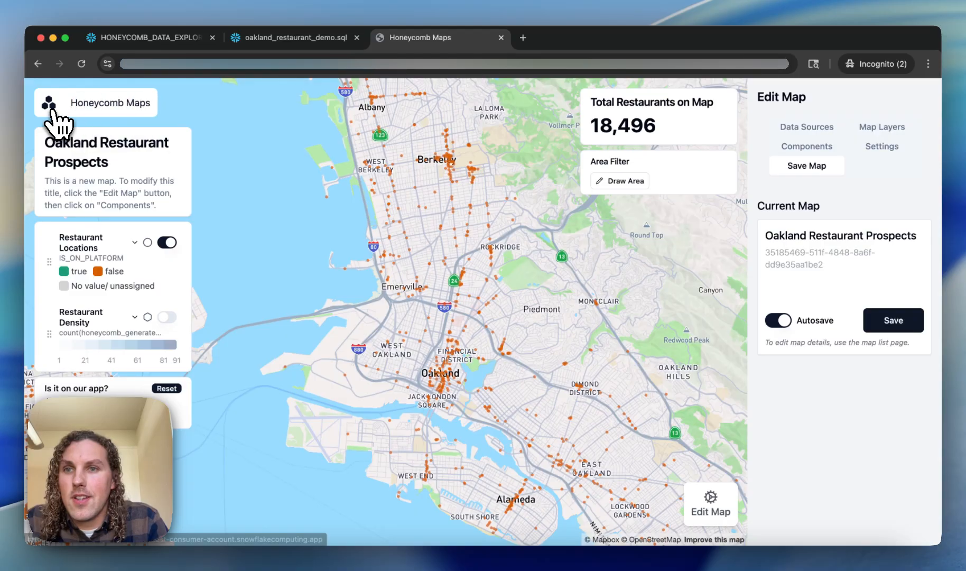
Step: Return to the map list and share the Oakland Restaurant Prospects map with all users with View permission
{"action": "key", "text": "super+r"}
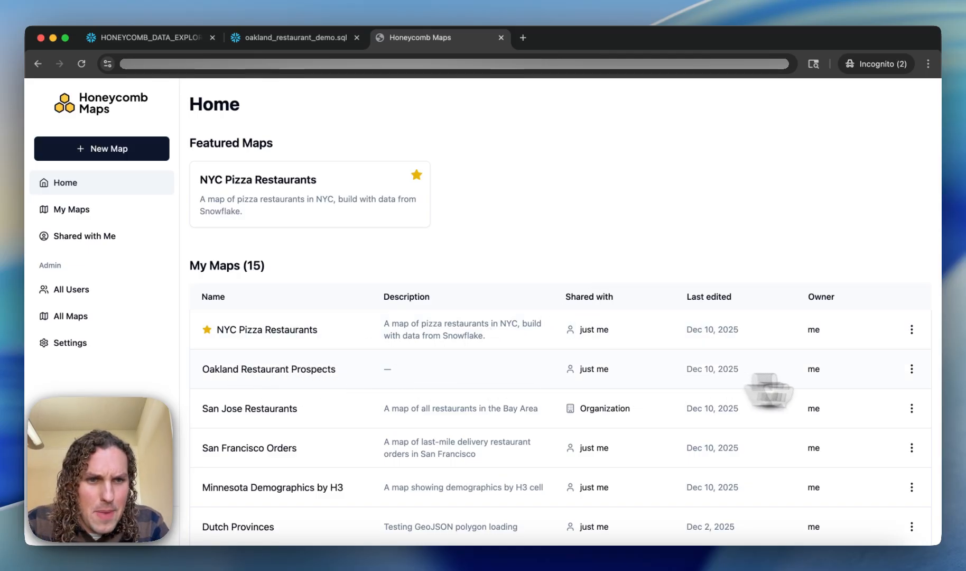
{"action": "left_click", "coordinate": [911, 368]}
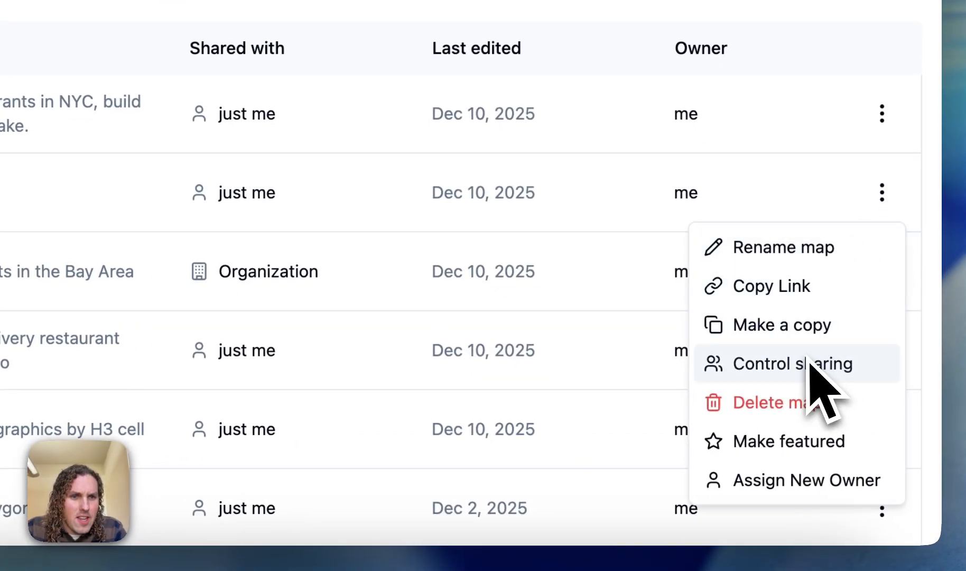
{"action": "left_click", "coordinate": [809, 364]}
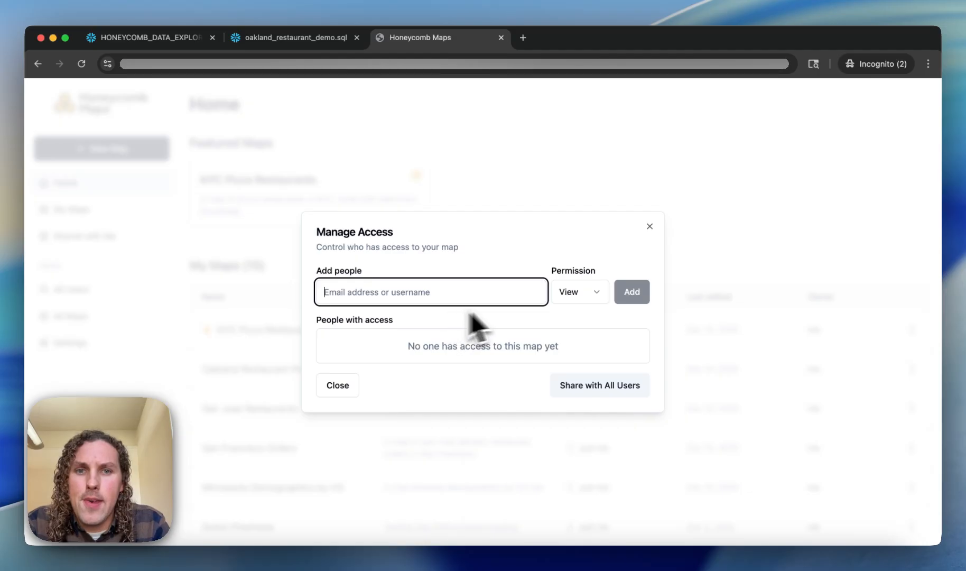
{"action": "left_click", "coordinate": [605, 388]}
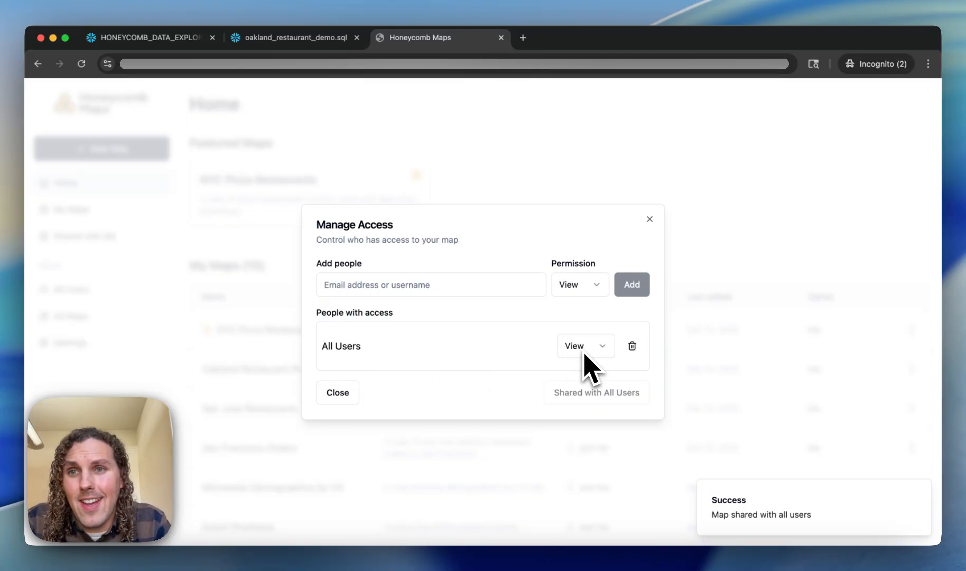
{"action": "left_click", "coordinate": [337, 392]}
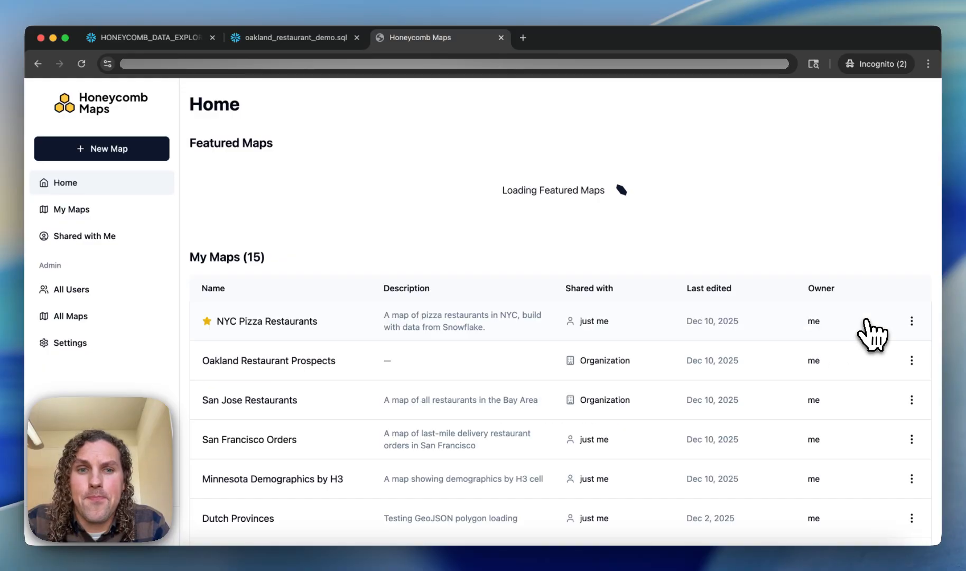
{"action": "left_click", "coordinate": [911, 365]}
{"action": "left_click", "coordinate": [885, 390]}
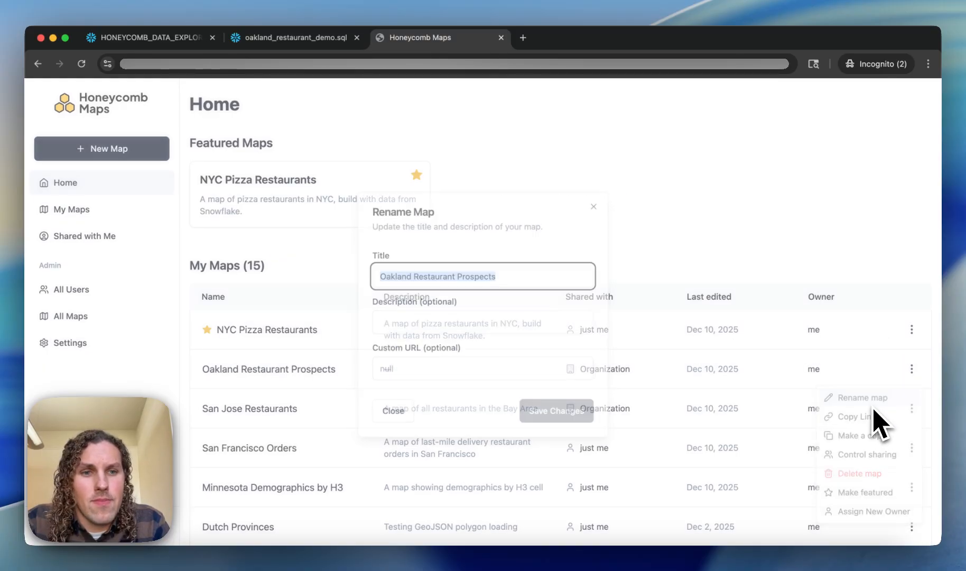
{"action": "left_click", "coordinate": [397, 416]}
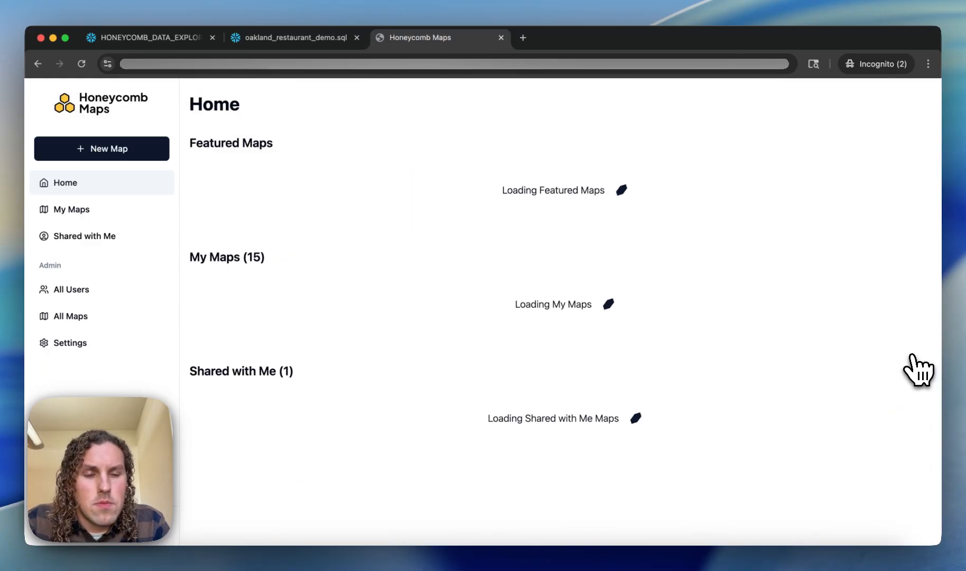
Step: Copy the link of the Oakland Restaurant Prospects map
{"action": "left_click", "coordinate": [915, 371]}
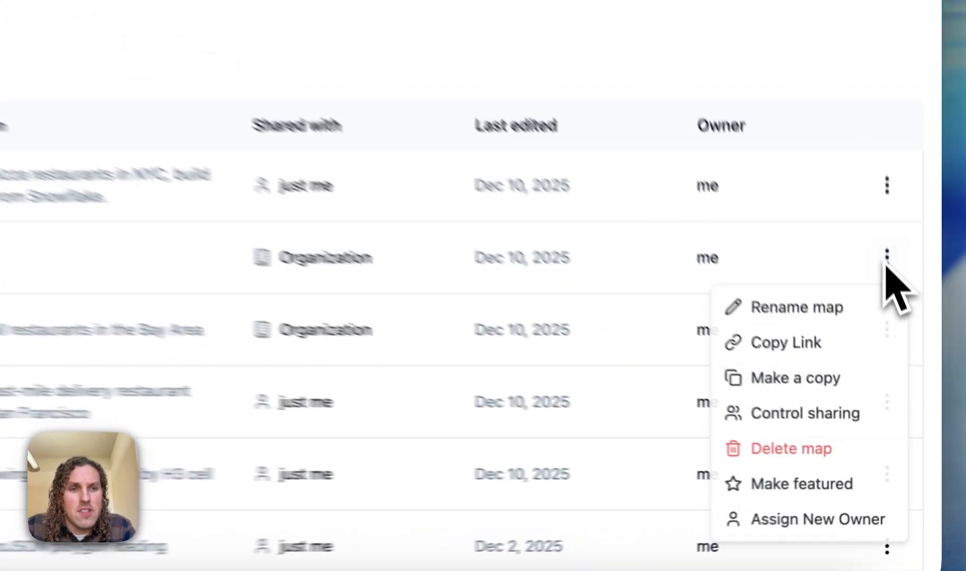
{"action": "left_click", "coordinate": [864, 420]}
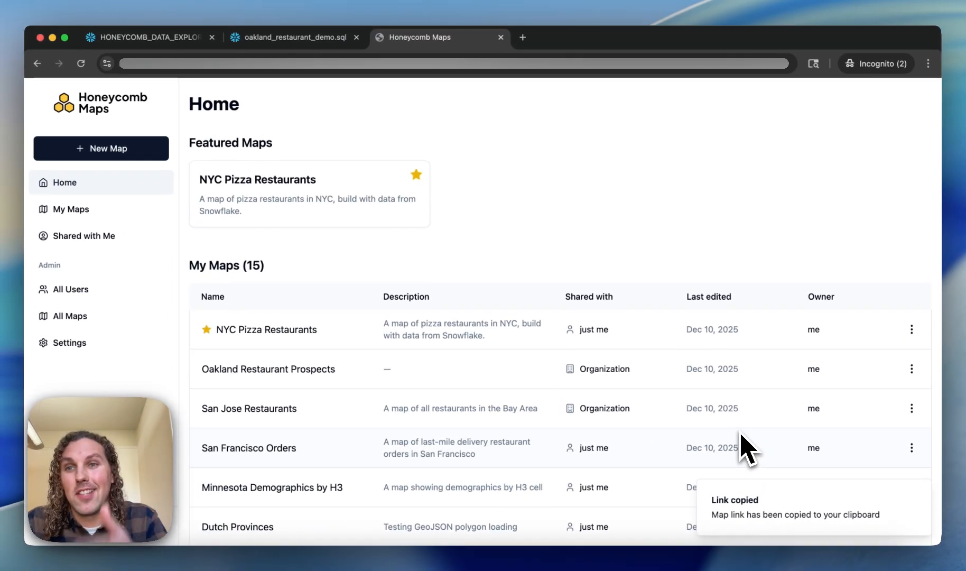
{"action": "left_click", "coordinate": [262, 39]}
{"action": "left_click", "coordinate": [435, 40]}
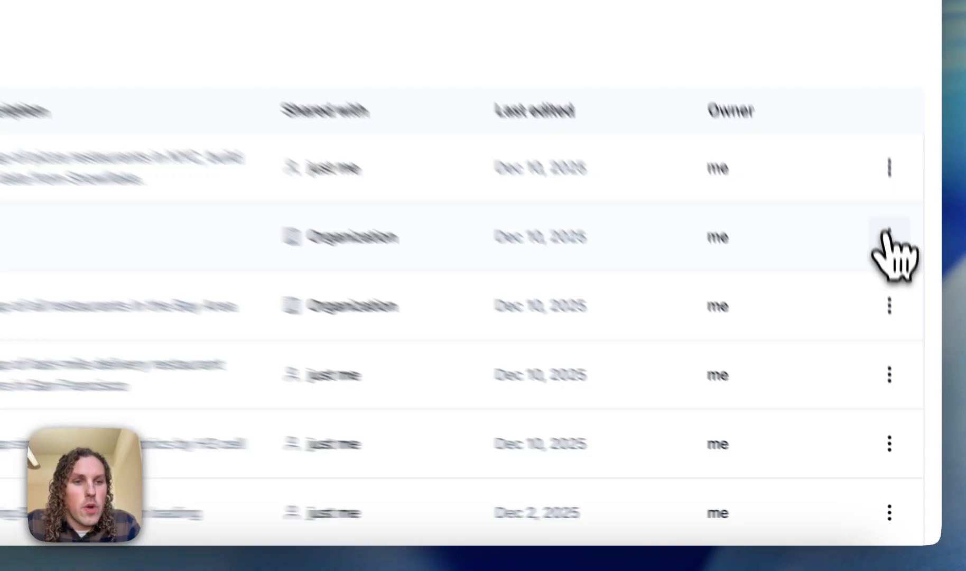
Step: Mark the Oakland Restaurant Prospects map as featured and open it from Featured Maps
{"action": "left_click", "coordinate": [911, 368]}
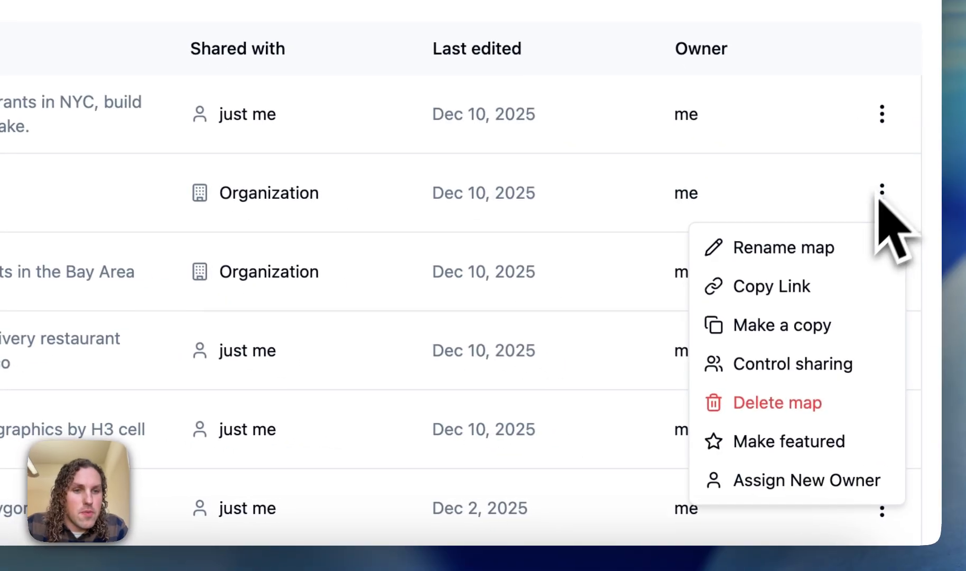
{"action": "left_click", "coordinate": [774, 444]}
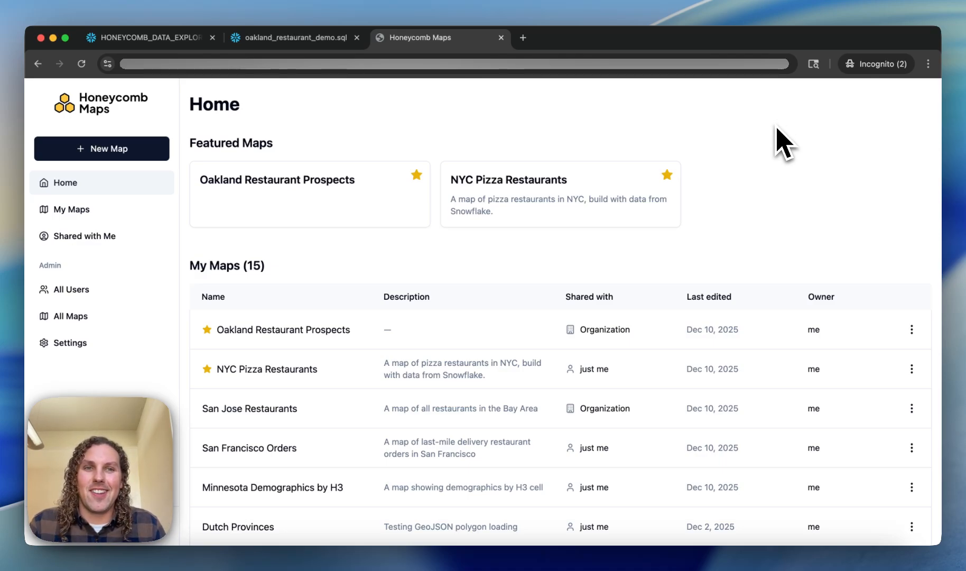
{"action": "left_click", "coordinate": [244, 182]}
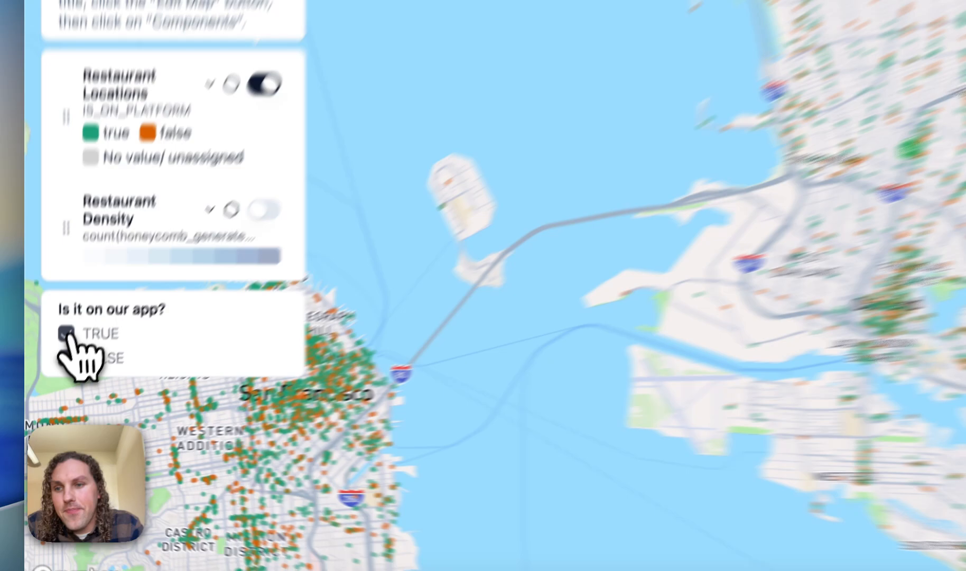
Step: Filter the restaurants by "Is it on our app?" with TRUE and with FALSE, and reset the filter
{"action": "left_click", "coordinate": [66, 333]}
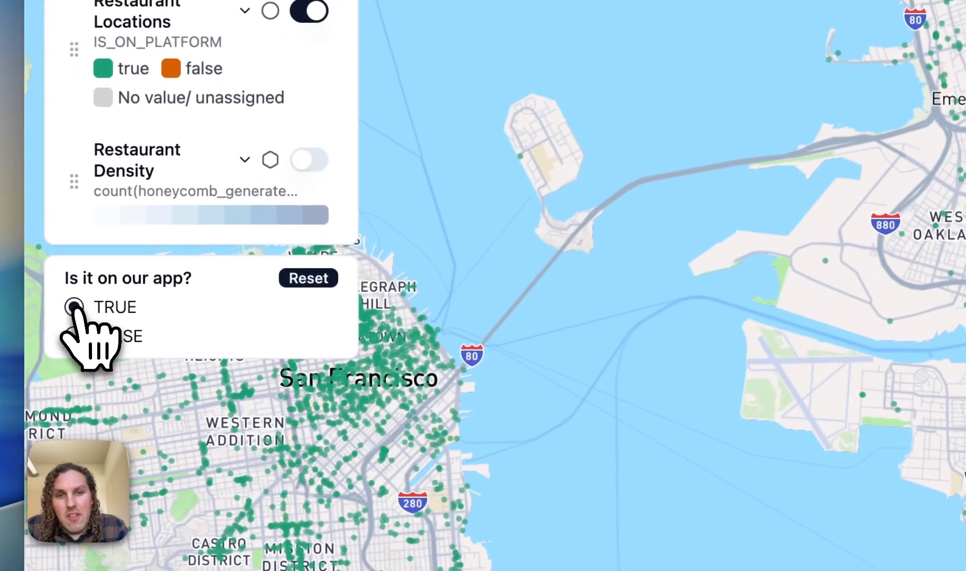
{"action": "left_click", "coordinate": [66, 357]}
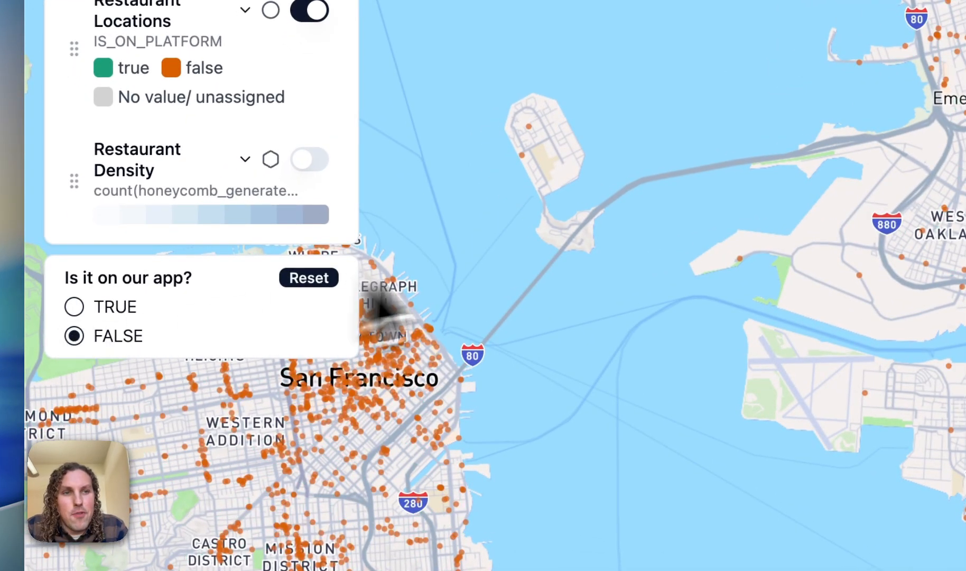
{"action": "left_click", "coordinate": [325, 281]}
Step: Draw a five-point Area Filter polygon around central Oakland and show the tooltip of the Feelmore Social restaurant point inside it
{"action": "left_click", "coordinate": [770, 171]}
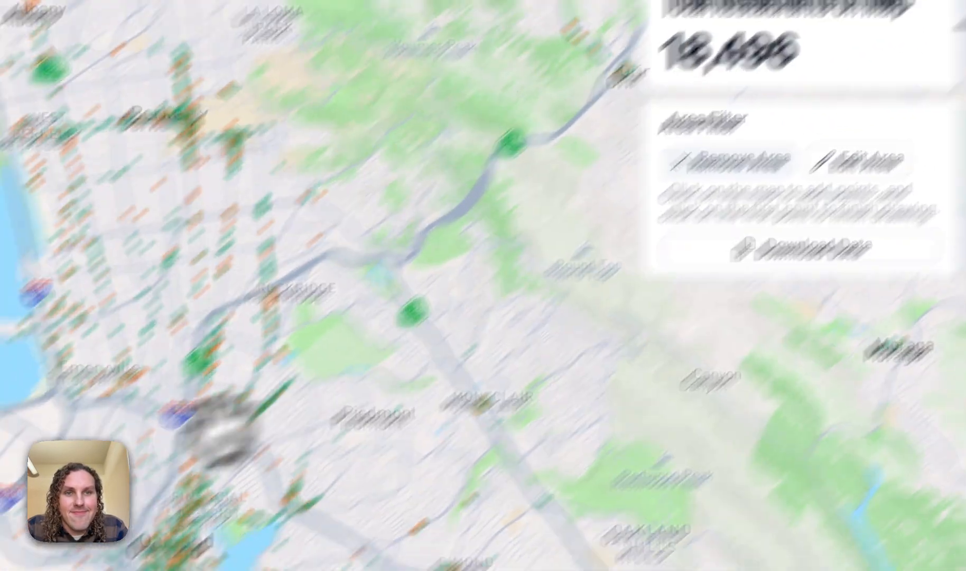
{"action": "left_click", "coordinate": [302, 286]}
{"action": "left_click", "coordinate": [475, 149]}
{"action": "left_click", "coordinate": [657, 192]}
{"action": "left_click", "coordinate": [581, 418]}
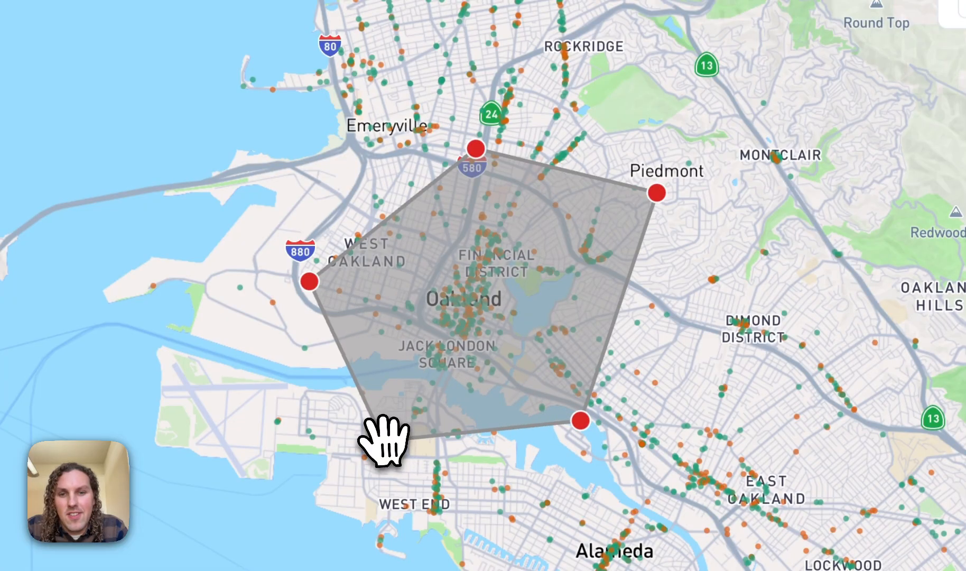
{"action": "left_click", "coordinate": [382, 438]}
{"action": "left_click", "coordinate": [310, 281]}
{"action": "left_click", "coordinate": [467, 292]}
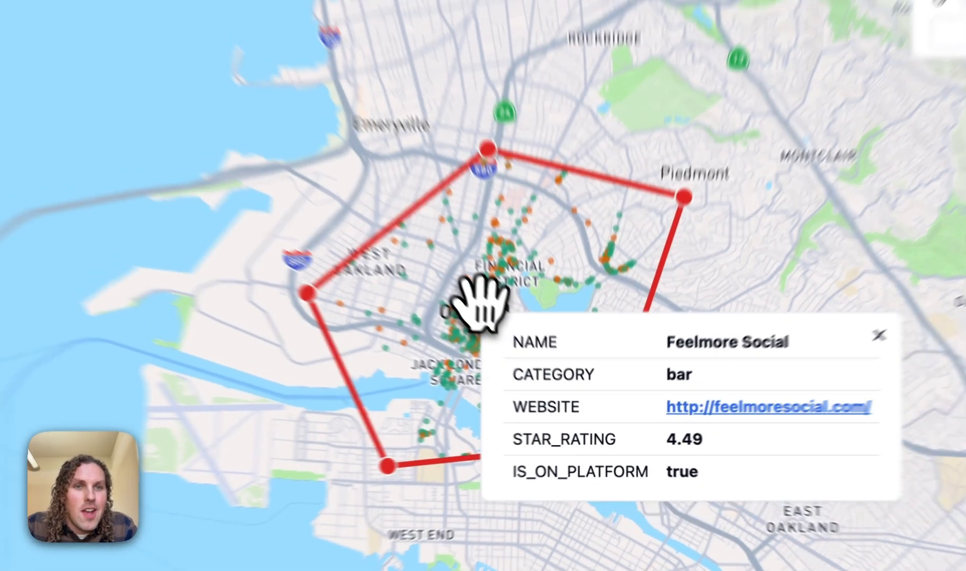
Step: Switch to the Honeycomb Data Explorer - TEST app page in Snowflake and review its permissions, from account level privileges to restricted caller's rights
{"action": "left_click_drag", "start_coordinate": [656, 395], "coordinate": [557, 297]}
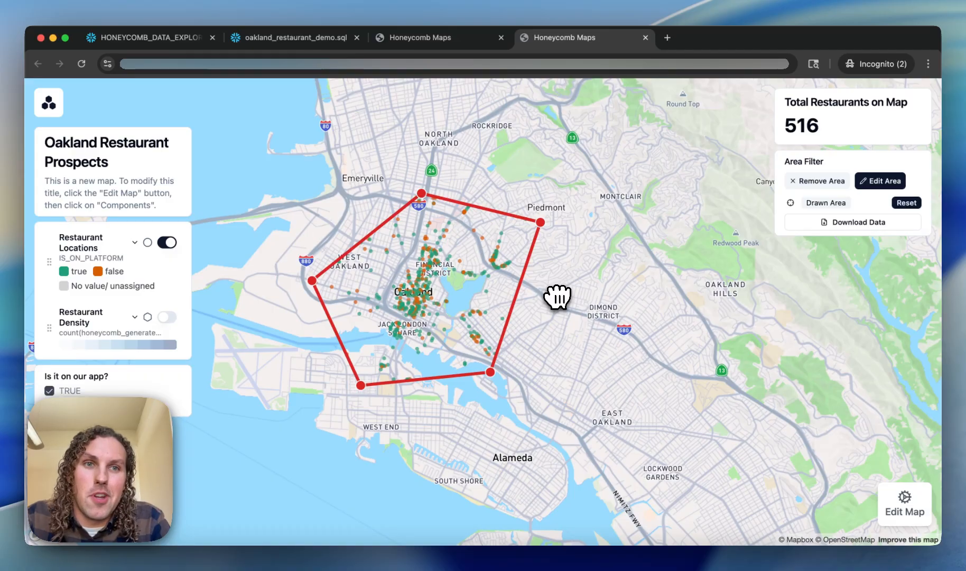
{"action": "left_click", "coordinate": [284, 46]}
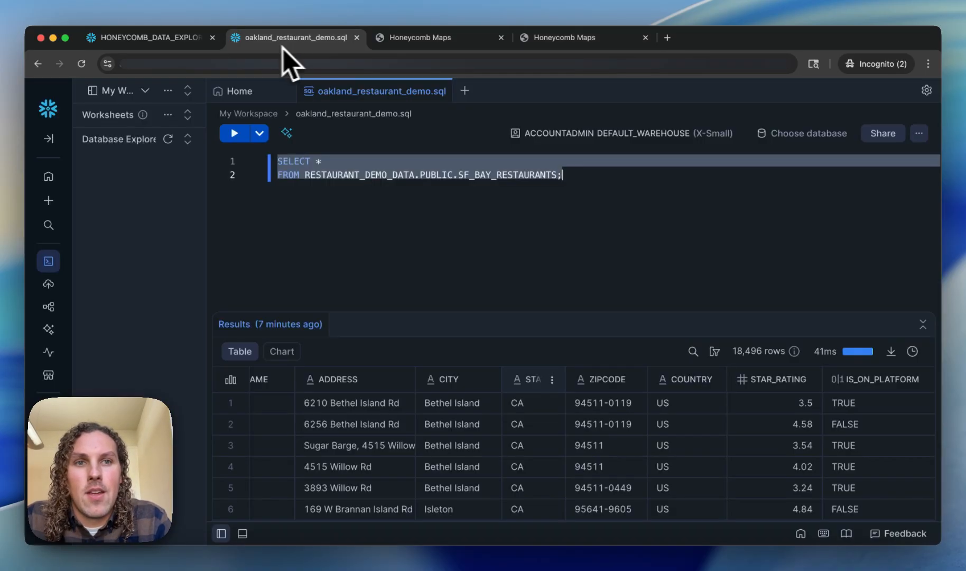
{"action": "left_click", "coordinate": [155, 42]}
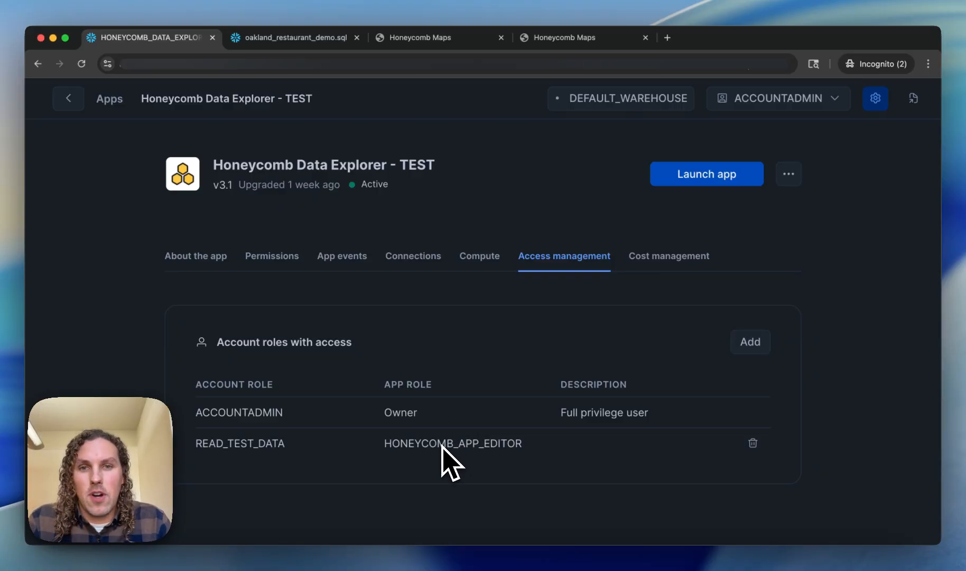
{"action": "left_click", "coordinate": [267, 255]}
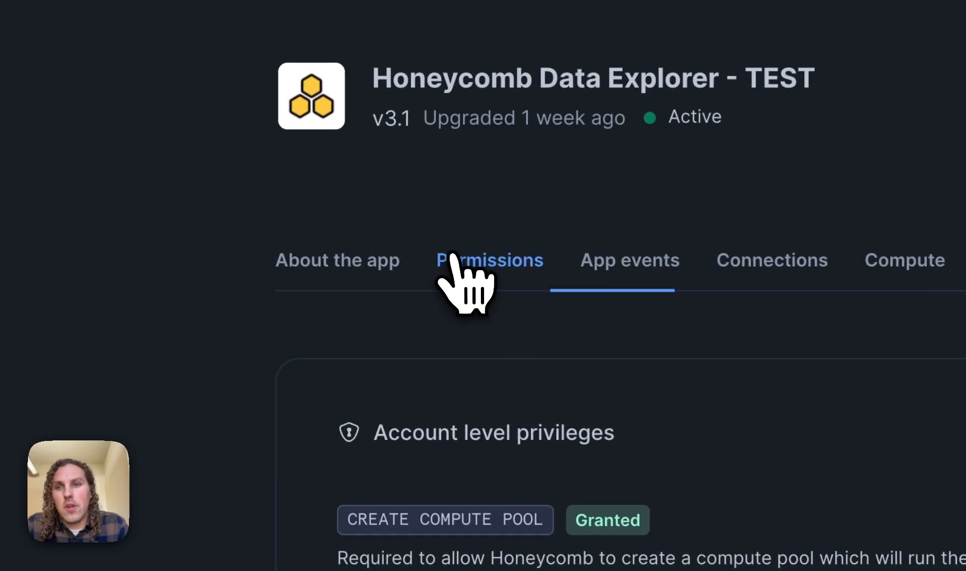
{"action": "scroll", "coordinate": [512, 359], "scroll_direction": "down", "scroll_amount": 15}
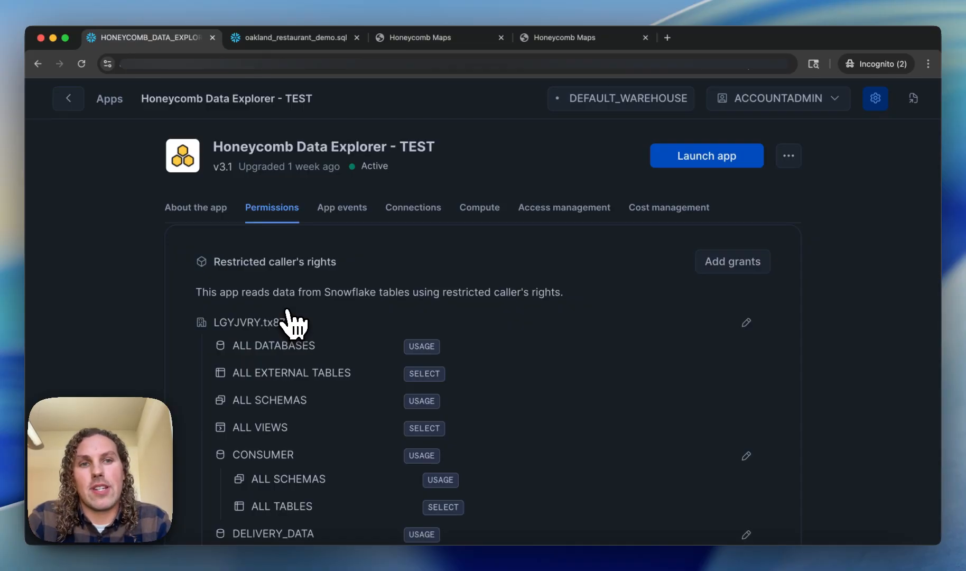
{"action": "scroll", "coordinate": [290, 323], "scroll_direction": "up", "scroll_amount": 15}
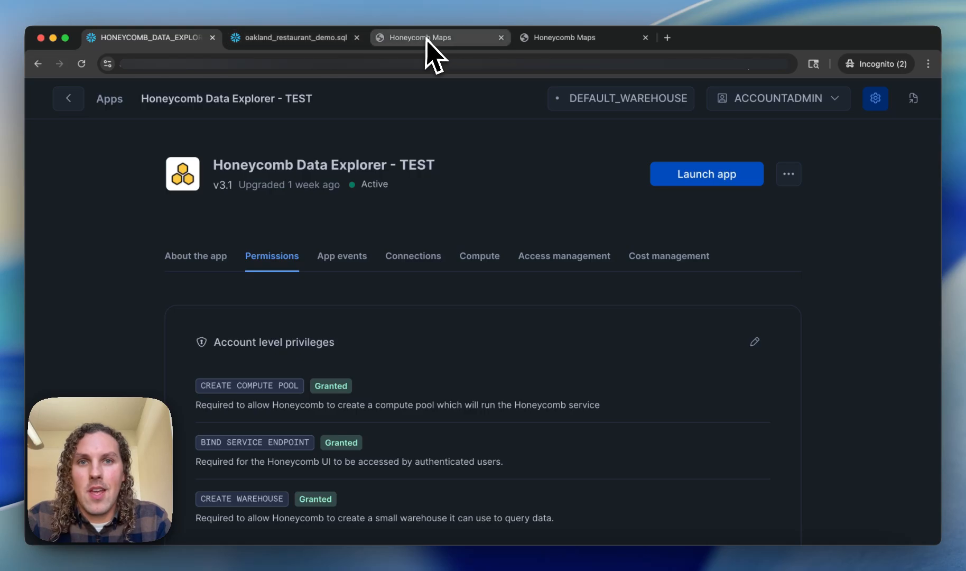
Step: Return to the Oakland Restaurant Prospects map in Honeycomb Maps and inspect the drawn filter area around central Oakland up close
{"action": "left_click", "coordinate": [490, 42]}
{"action": "left_click", "coordinate": [550, 40]}
{"action": "scroll", "coordinate": [450, 237], "scroll_direction": "up", "scroll_amount": 3}
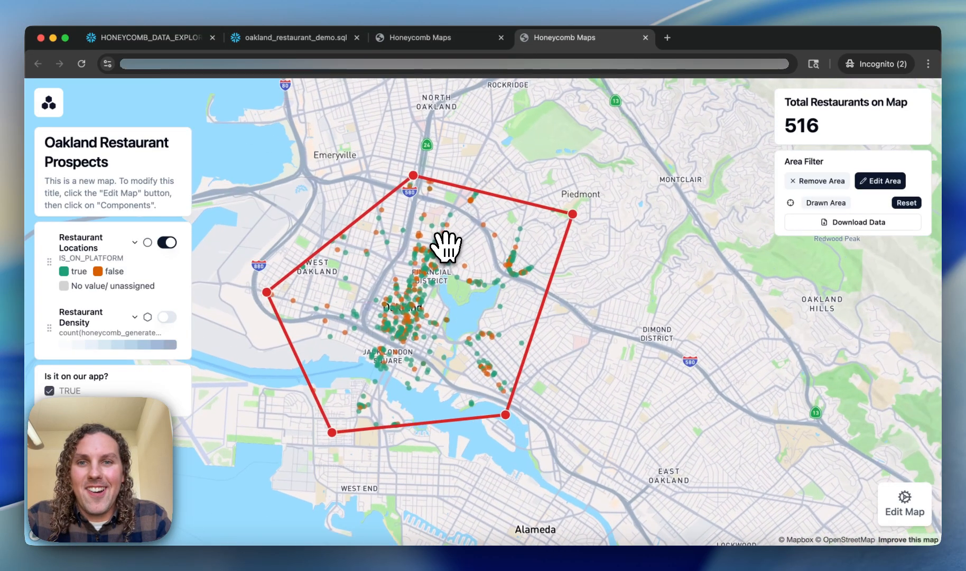
{"action": "left_click_drag", "start_coordinate": [520, 177], "coordinate": [613, 166]}
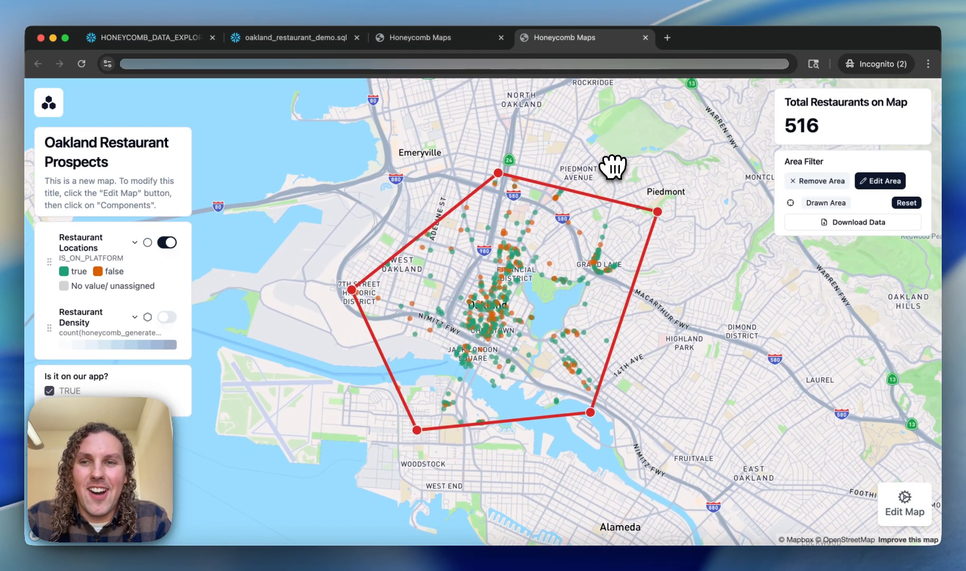